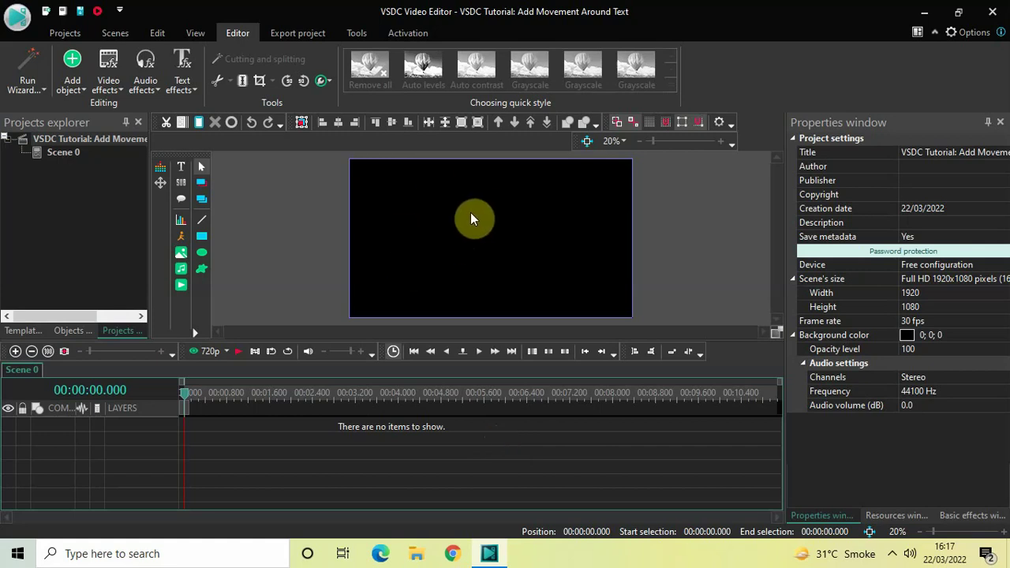
- Add a text object from the cursor position on a new layer and match its frame to the parent's size
click(74, 85)
mouse_move(132, 225)
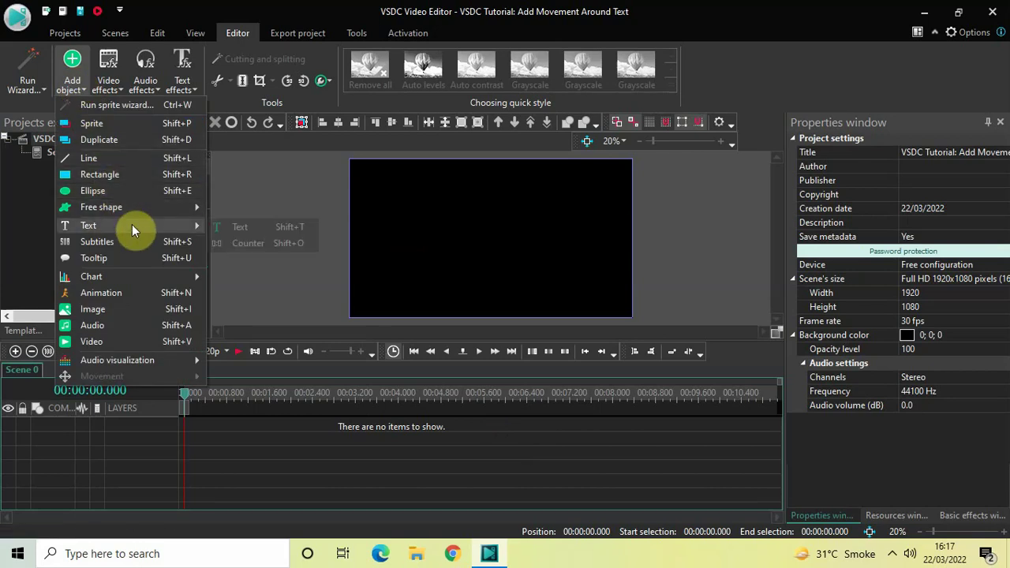
click(270, 231)
click(438, 296)
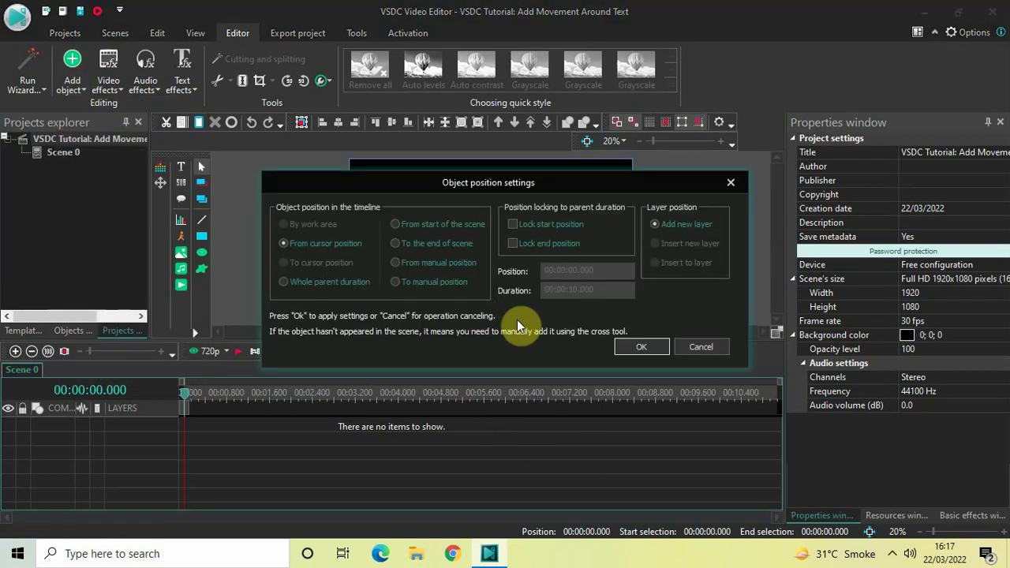
click(630, 346)
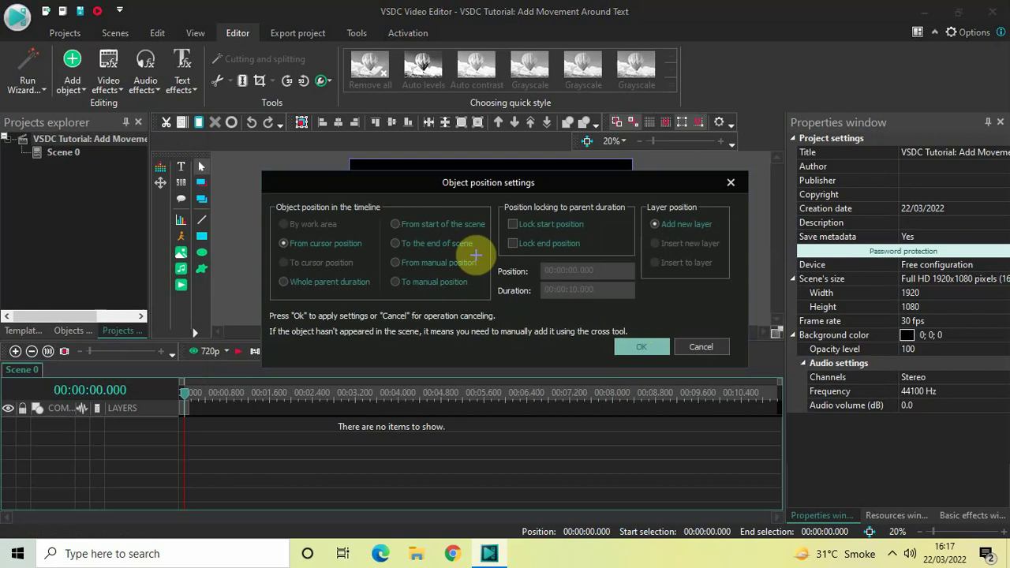
click(369, 176)
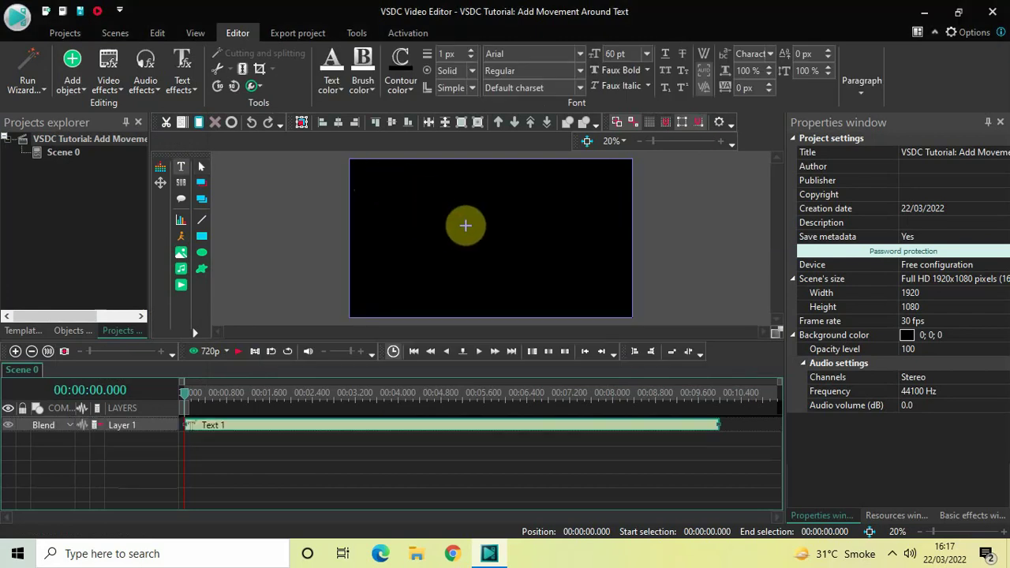
drag(533, 261, 615, 301)
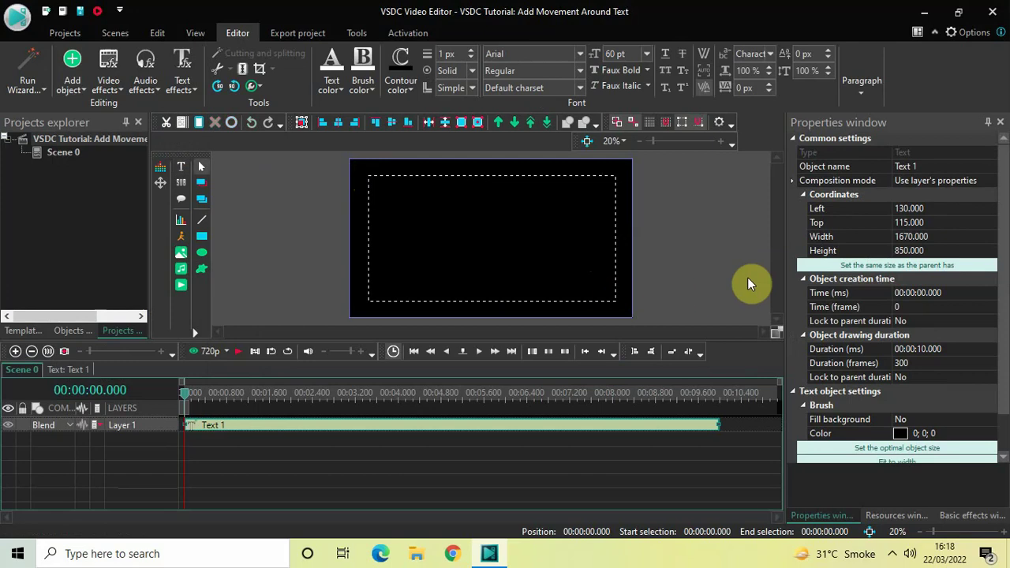
click(821, 267)
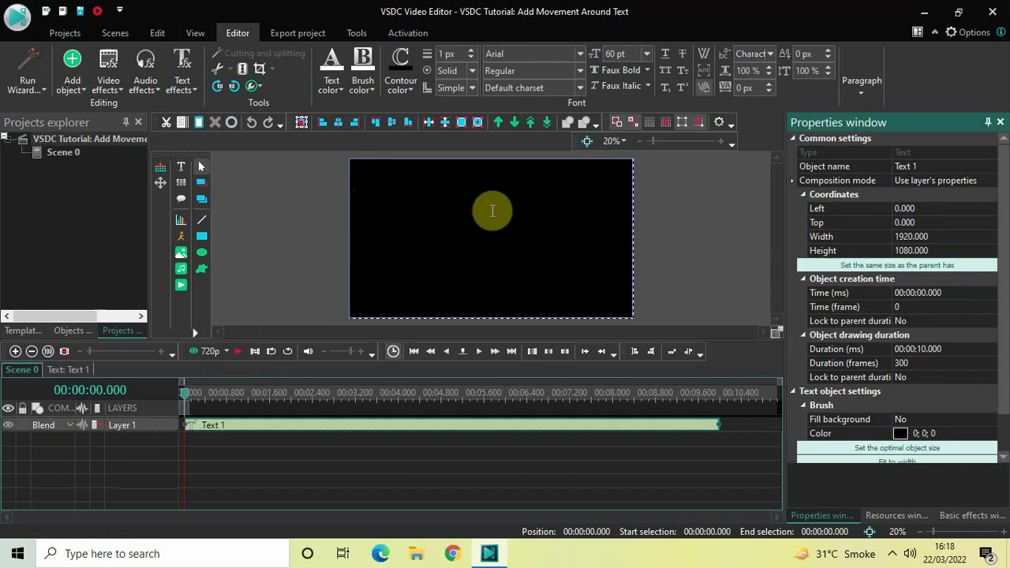
- Enter "TEXT" in the text object and center it both horizontally and vertically in the frame
key(Caps_Lock)
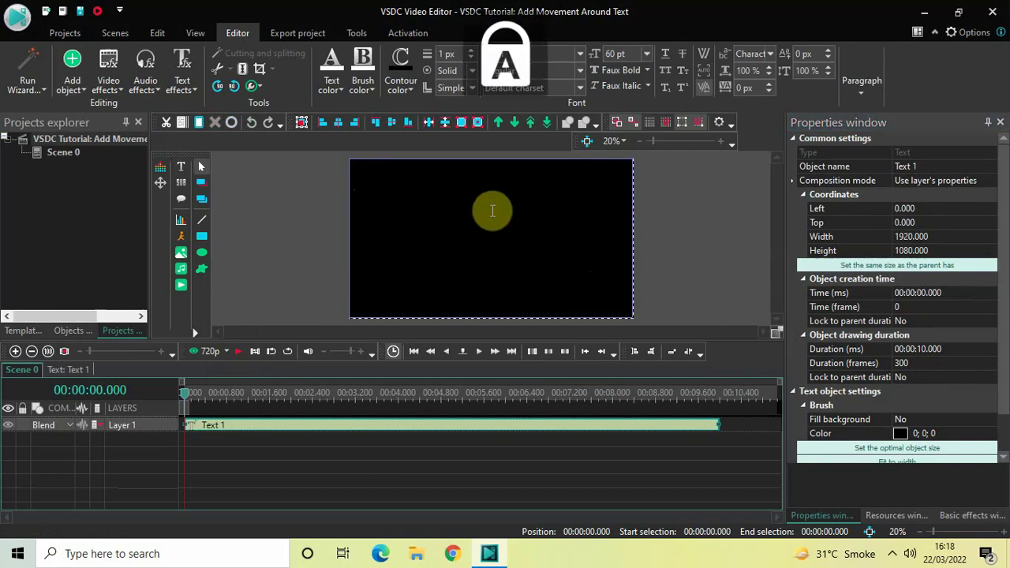
text(TEXT)
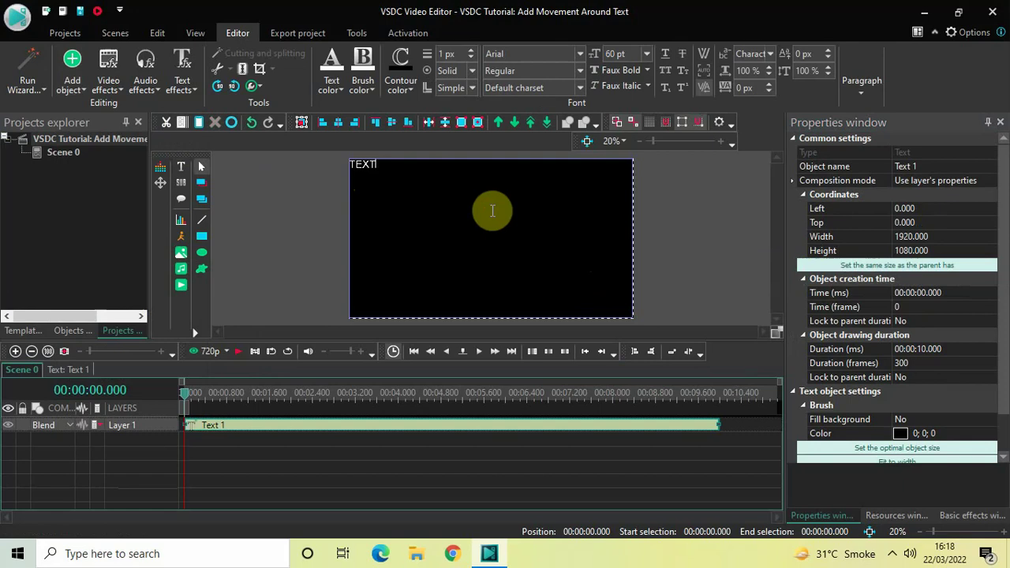
key(ctrl+a)
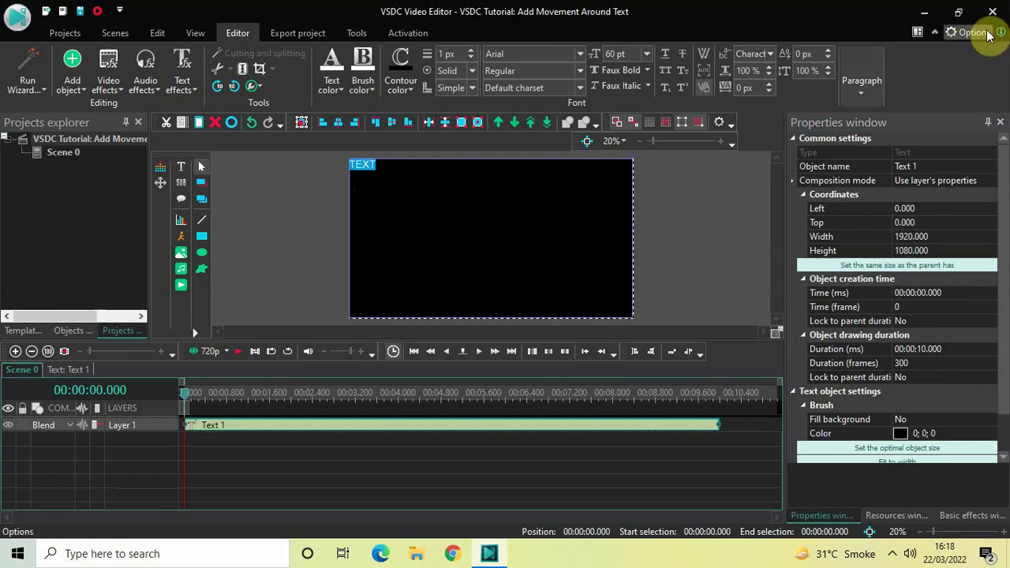
click(853, 89)
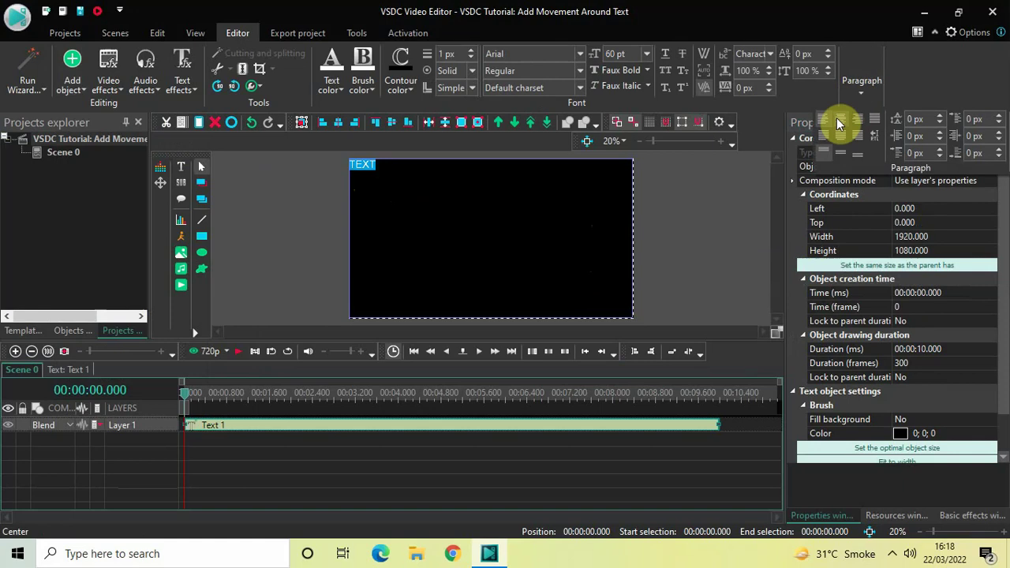
click(838, 118)
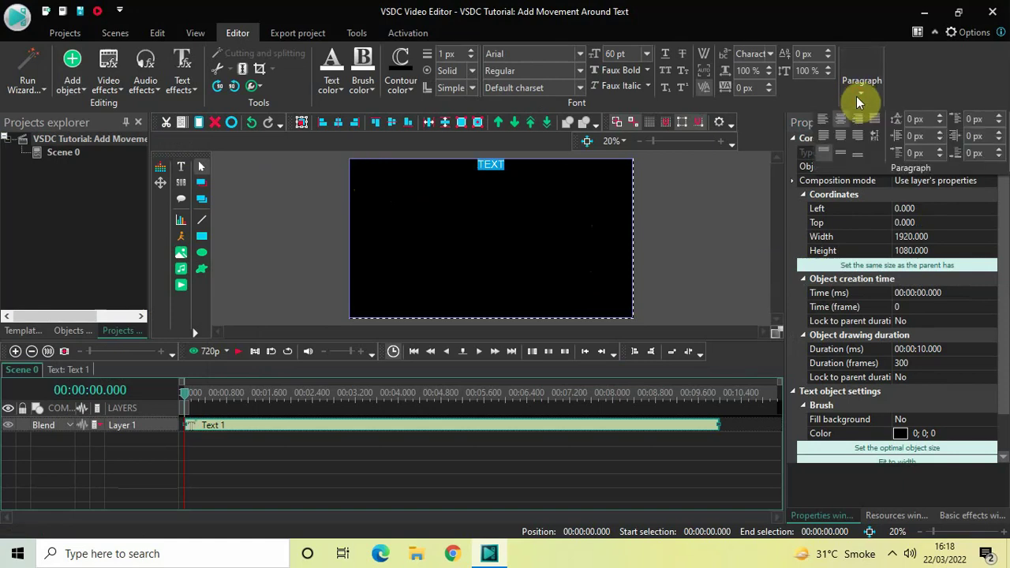
click(842, 156)
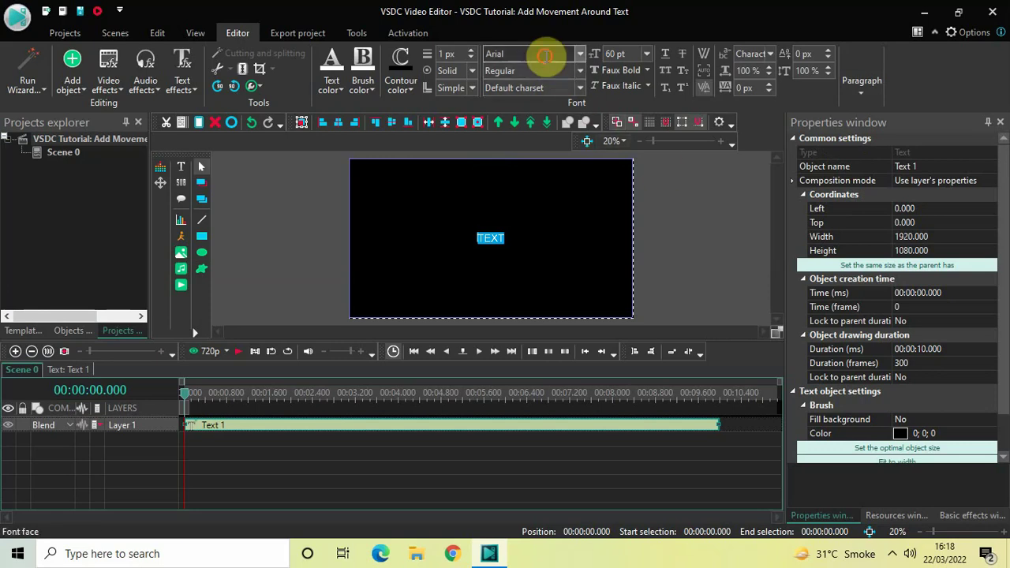
- Set the text's font to Montserrat Black at a size of 650 pt
click(546, 55)
text(Montserrat Black)
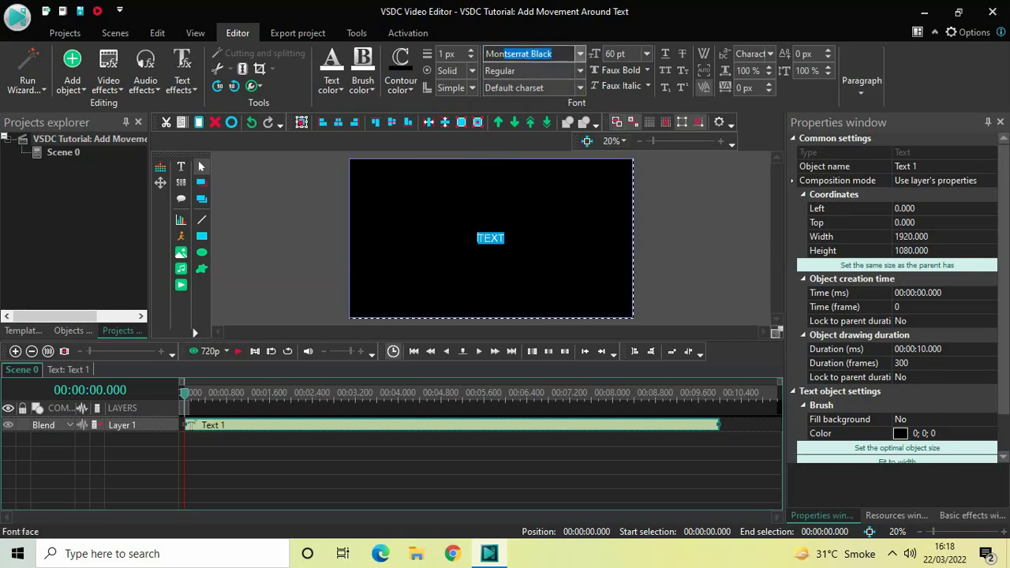
key(Return)
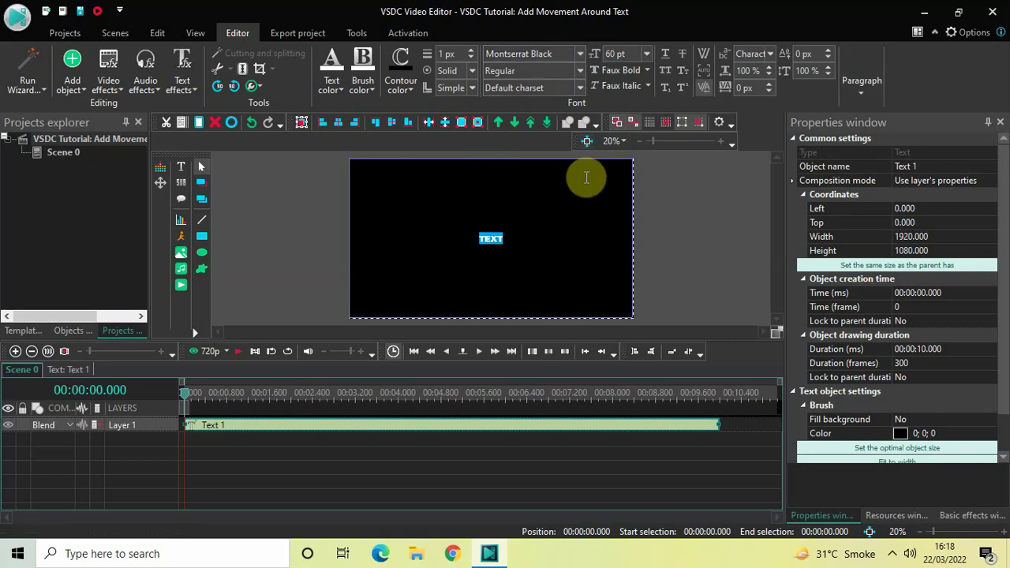
click(631, 52)
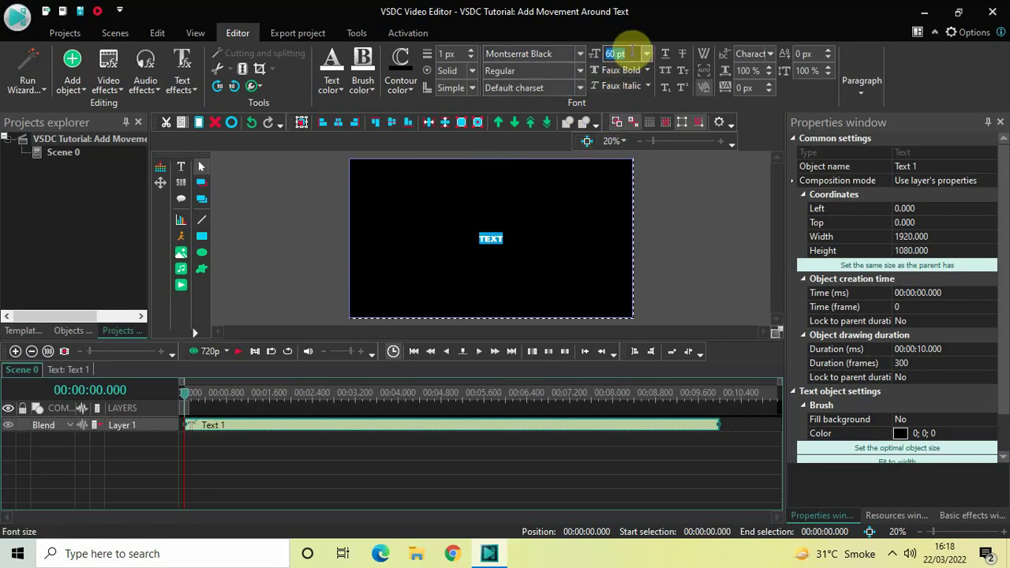
key(BackSpace)
text(650)
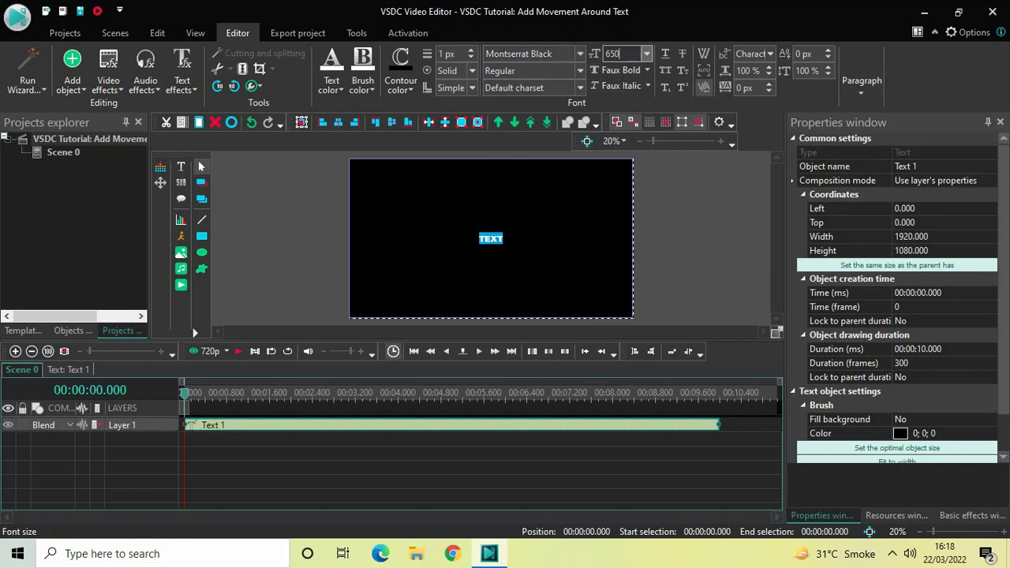
key(Return)
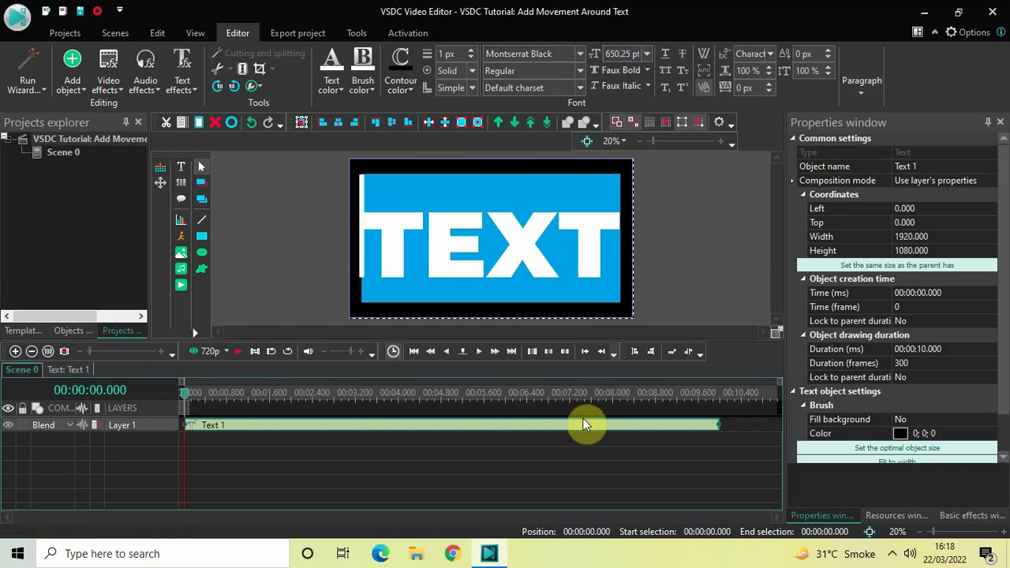
click(554, 465)
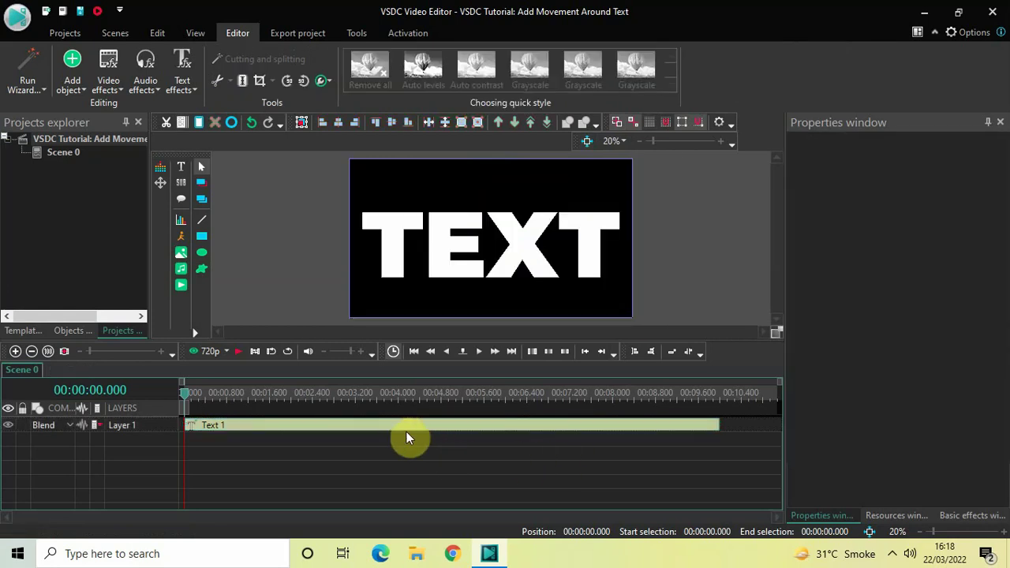
- Open the text object's own timeline and add a Crop transform effect spanning the whole parent duration
double_click(398, 432)
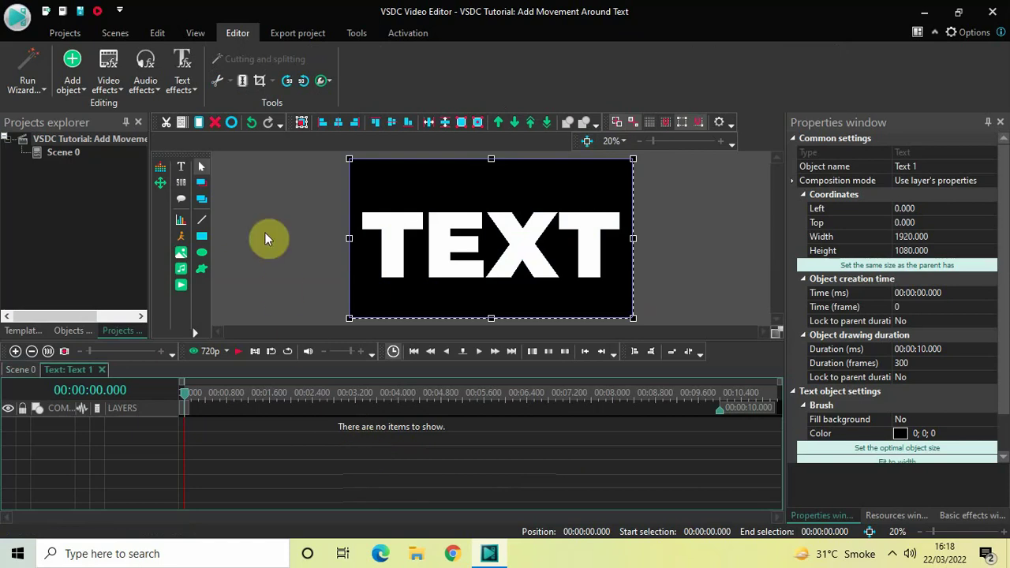
click(115, 88)
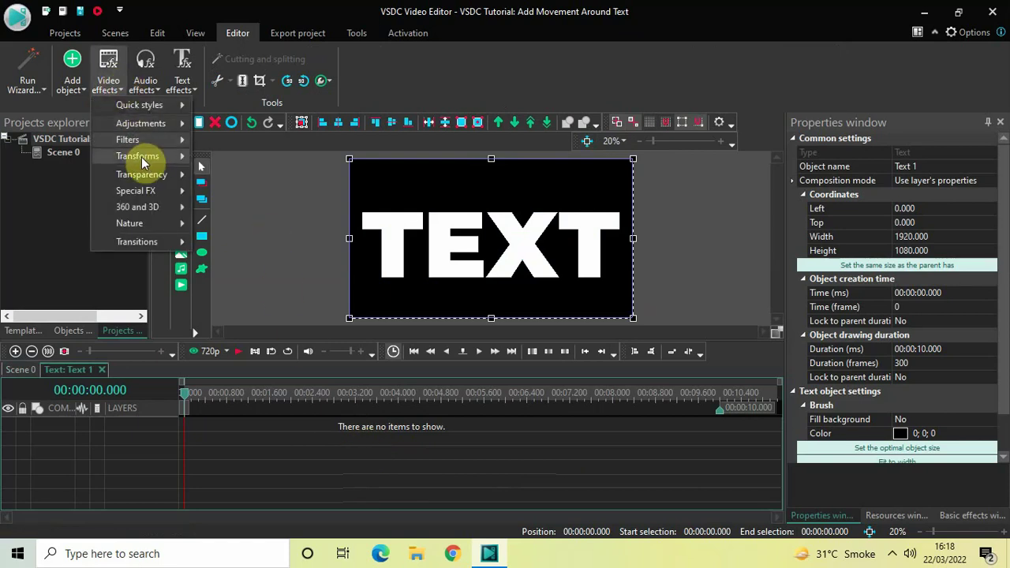
mouse_move(146, 157)
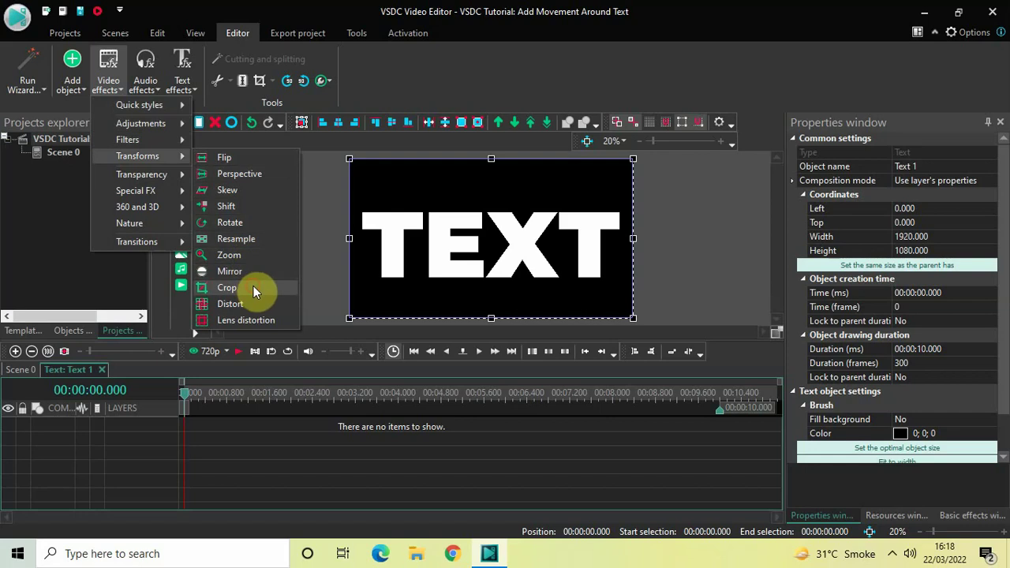
click(253, 287)
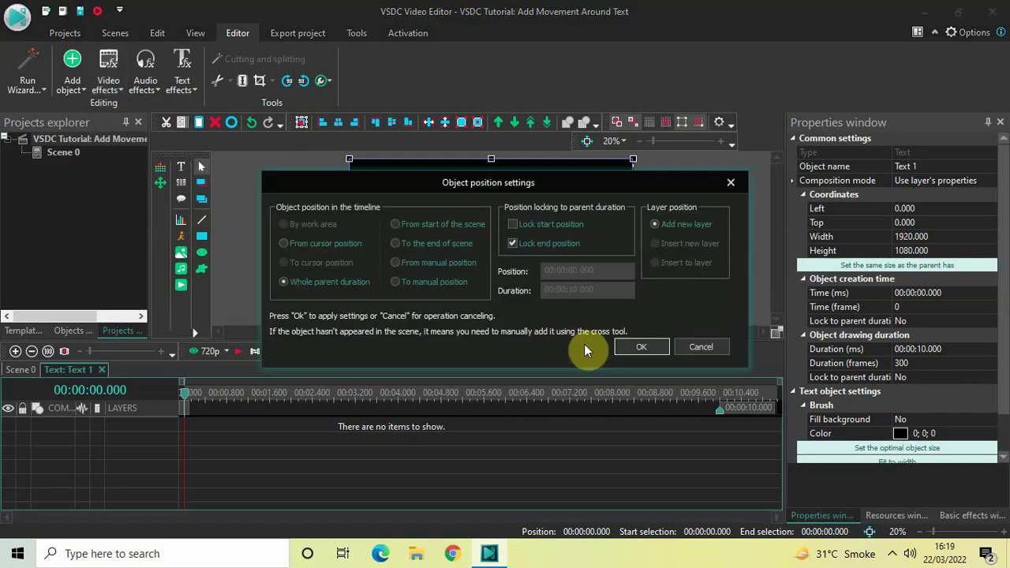
click(625, 348)
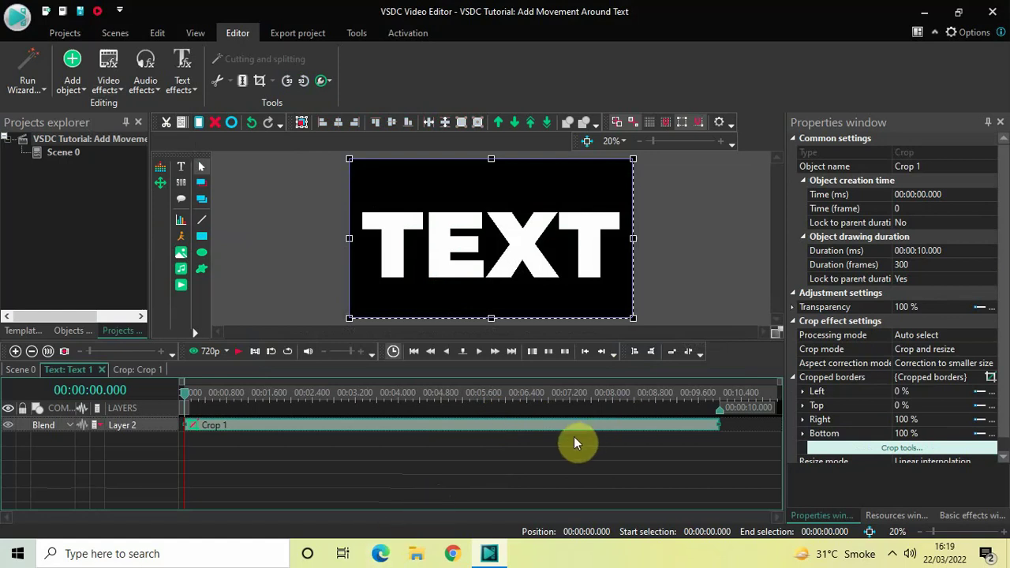
click(536, 451)
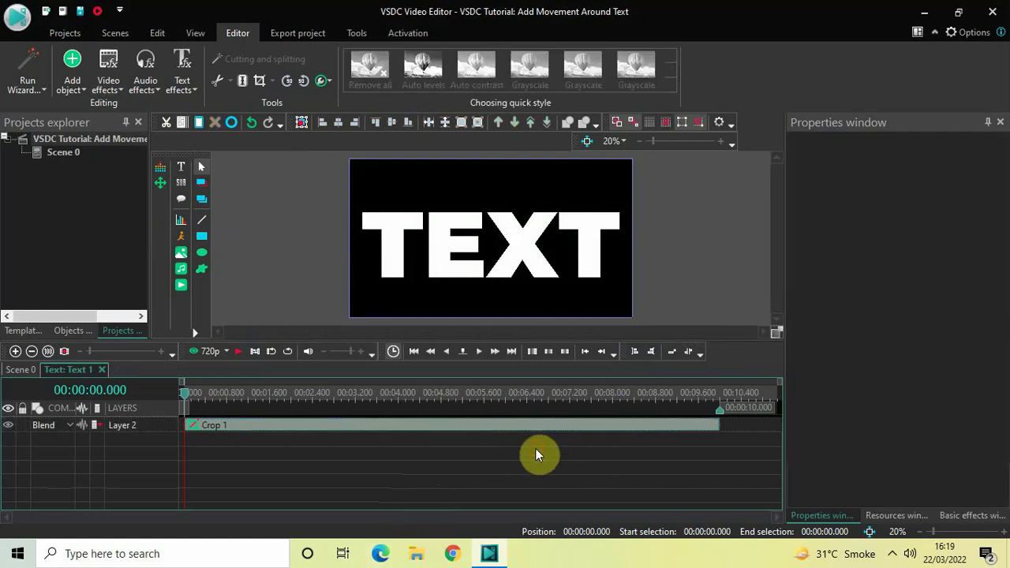
- Set the crop effect's drawing duration to 00:00:03.333
click(528, 427)
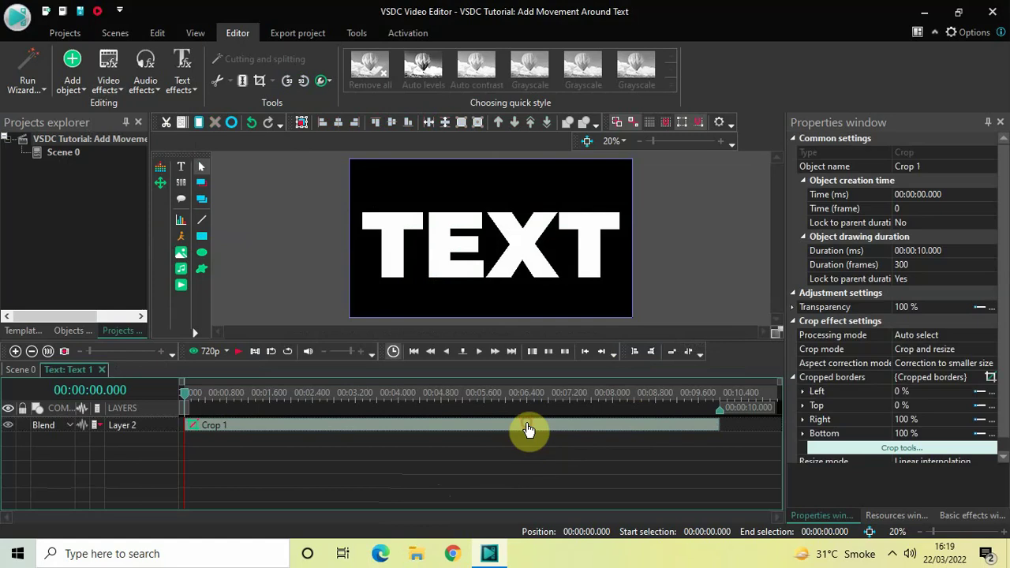
click(849, 252)
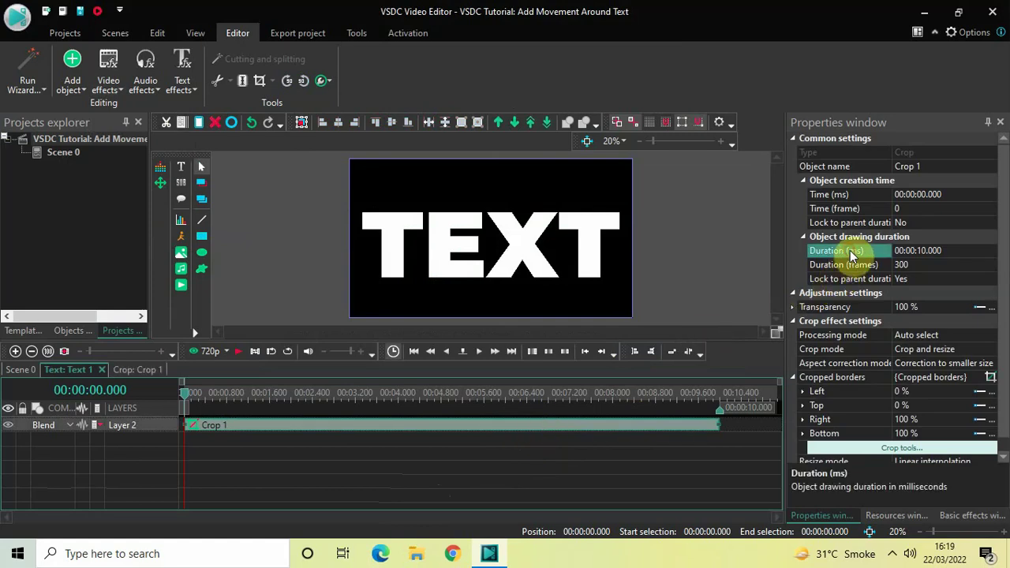
click(951, 249)
key(BackSpace)
key(BackSpace)
key(BackSpace)
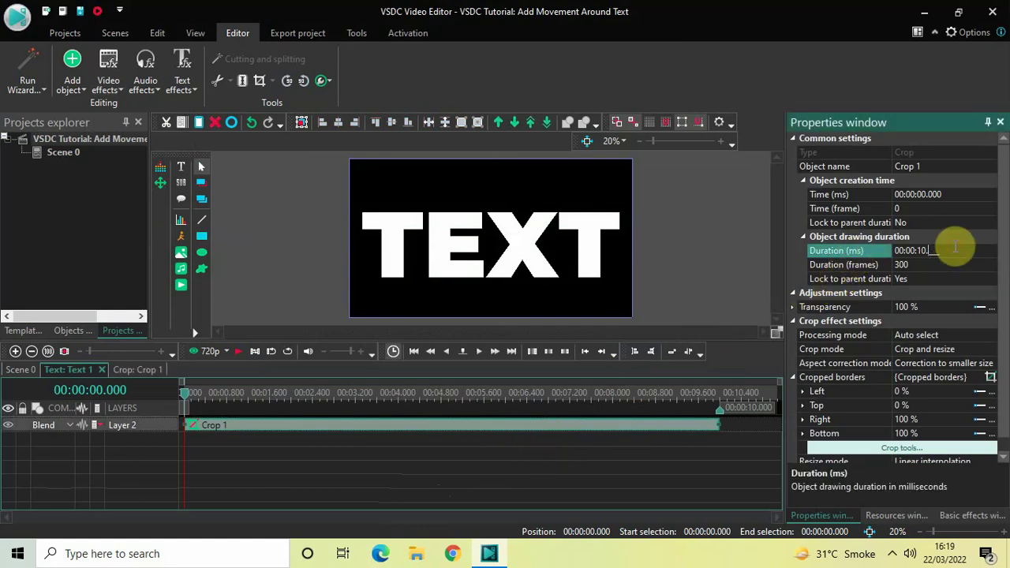
key(BackSpace)
key(BackSpace)
text(03.333)
key(Return)
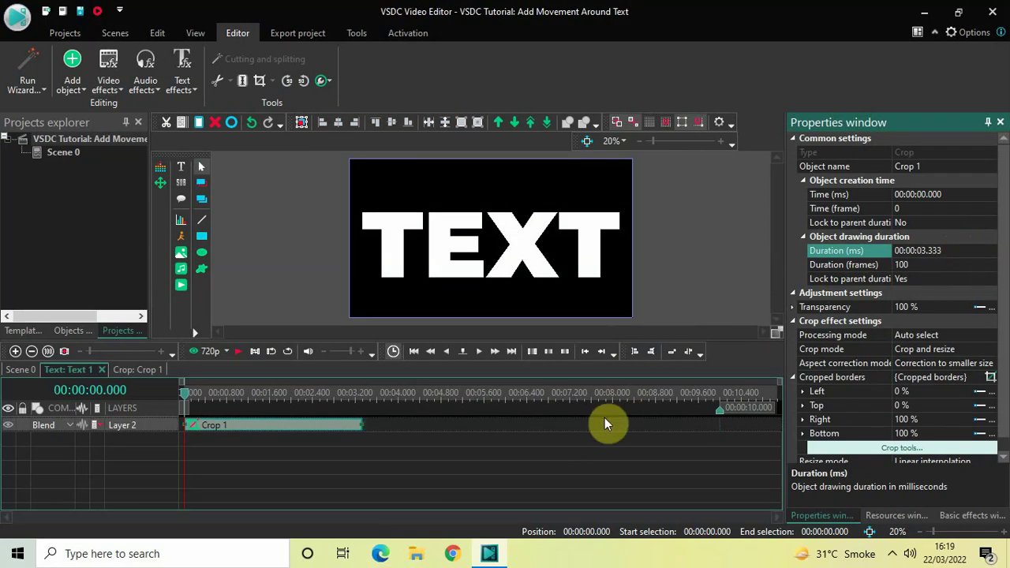
- Copy the shortened crop effect and paste two duplicates of it into the text object's timeline
click(306, 425)
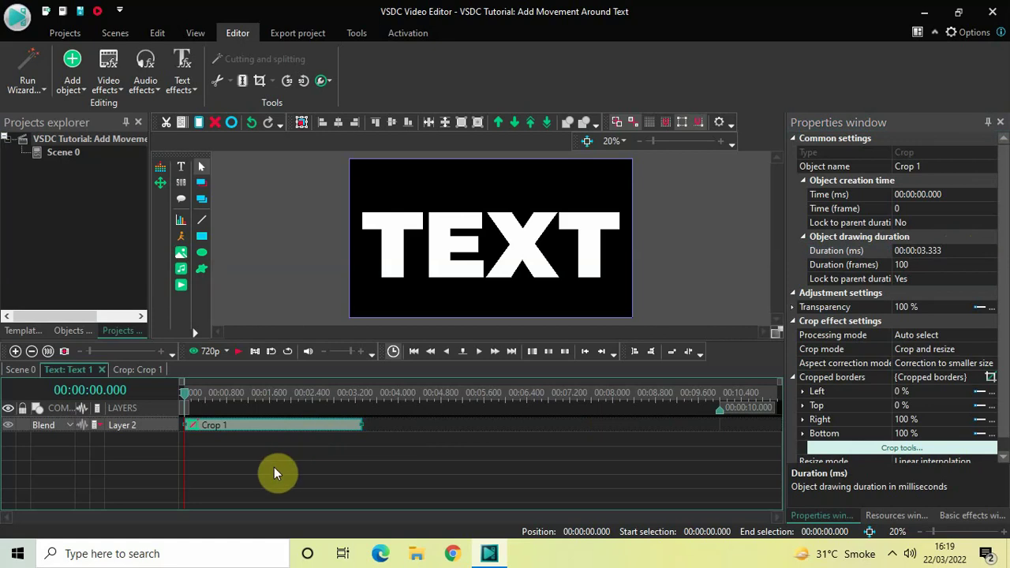
key(ctrl+v)
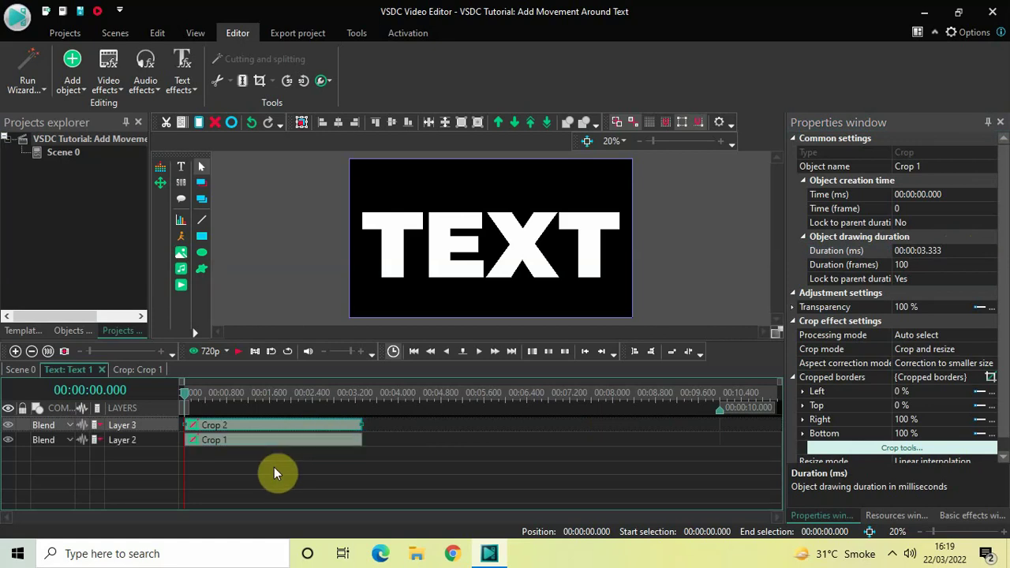
key(ctrl+v)
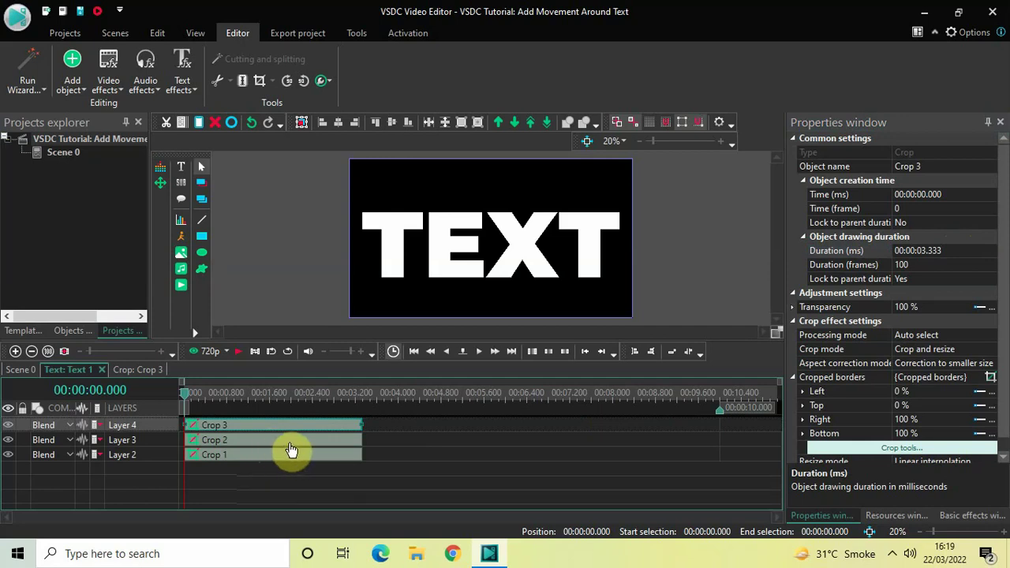
- Arrange the three crop effects end to end on Layer 2, with Crop 2 after Crop 1 and Crop 3 last
drag(291, 449, 327, 457)
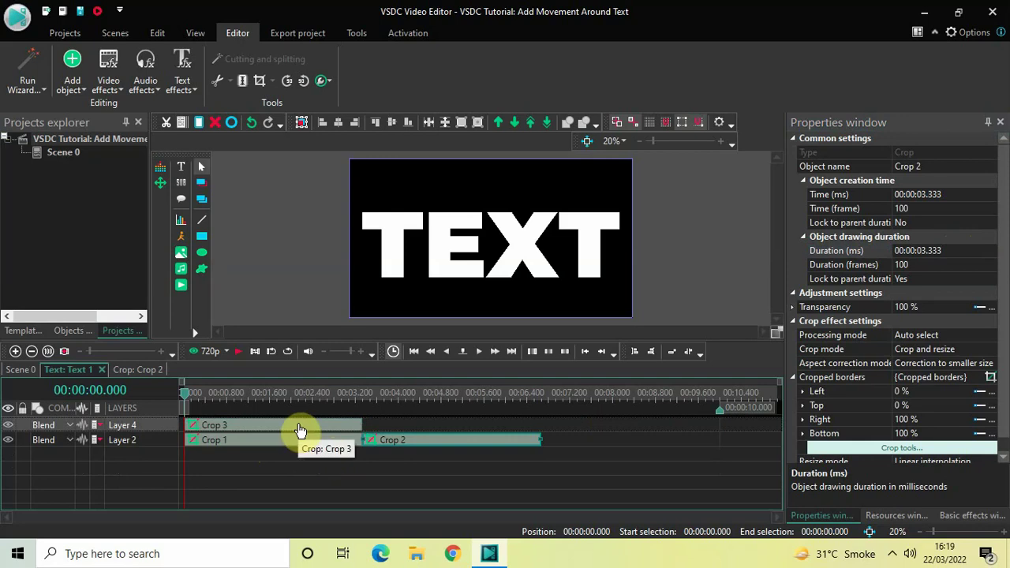
drag(300, 432, 362, 442)
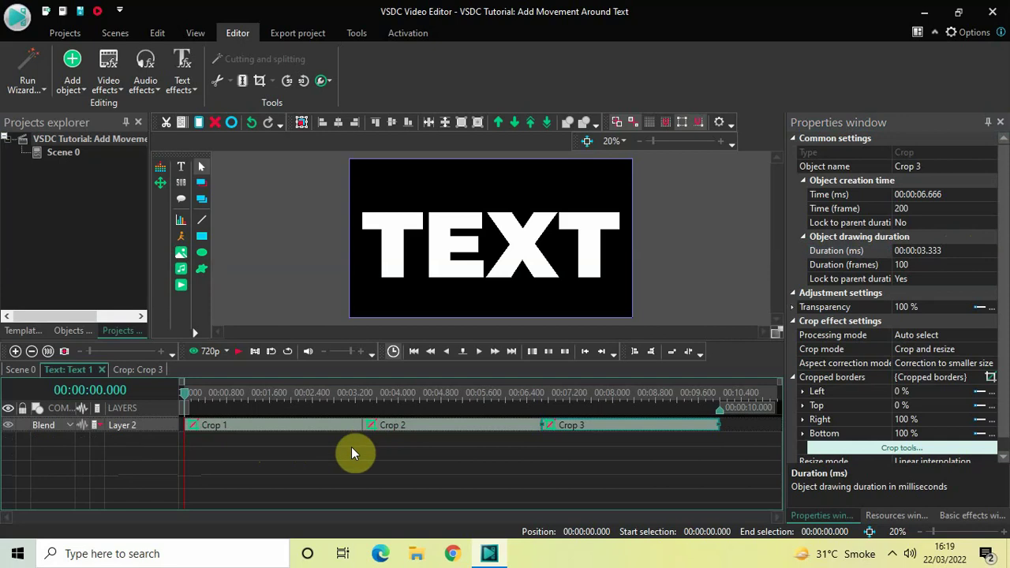
click(233, 430)
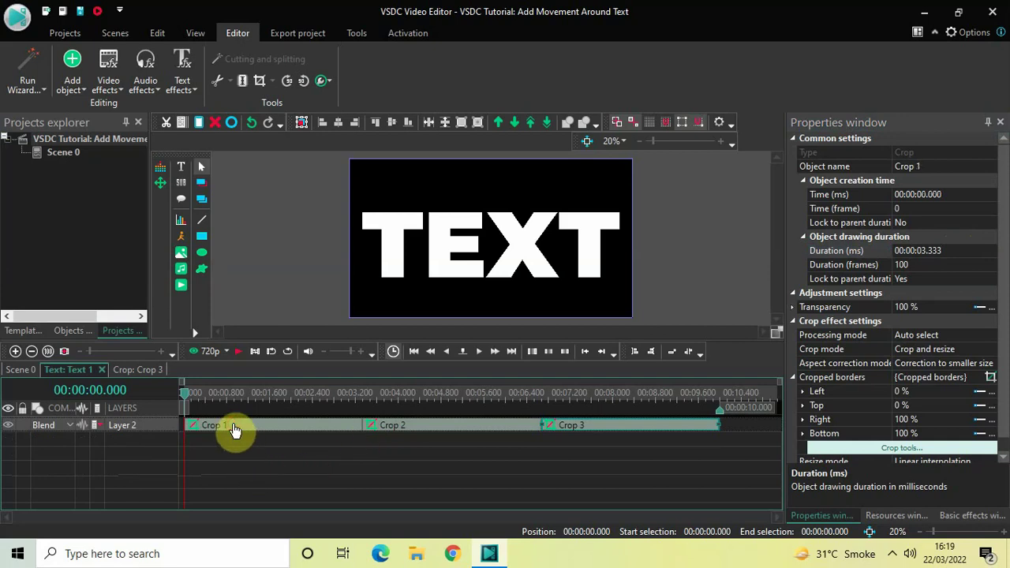
click(384, 474)
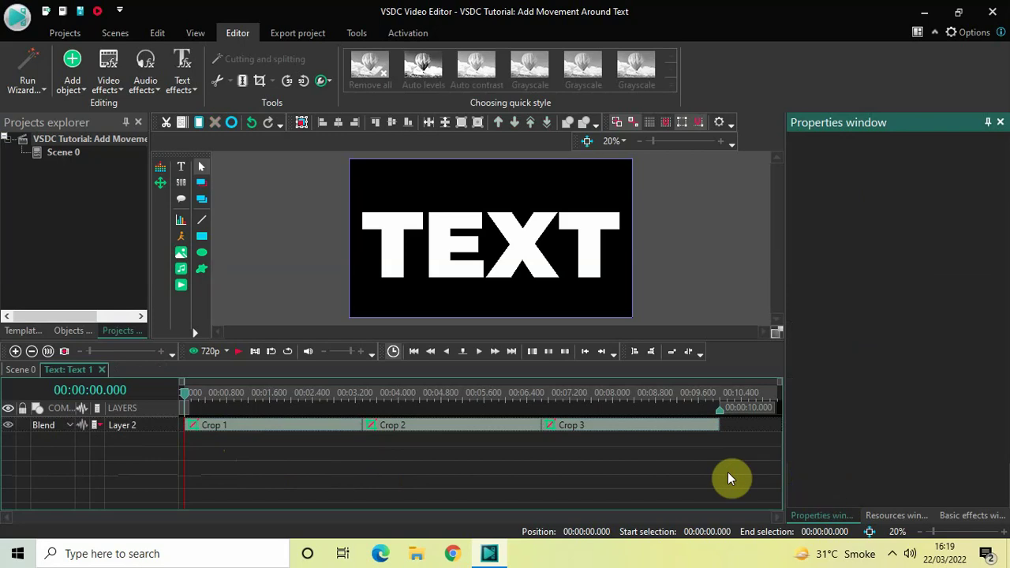
- Set the left cropped border of the Crop 1 effect to animate with the values 25;0 %
click(329, 424)
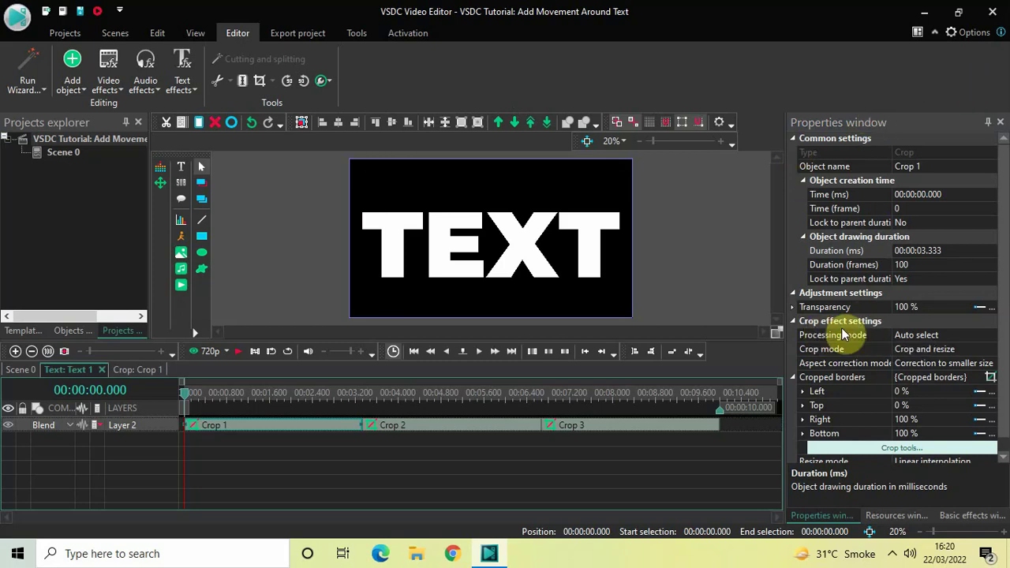
click(839, 390)
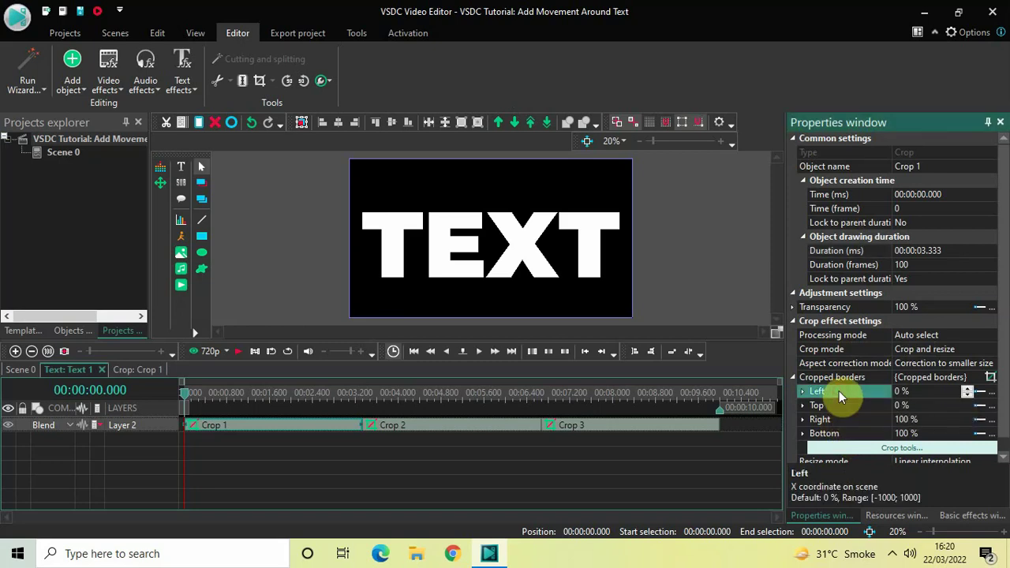
click(918, 393)
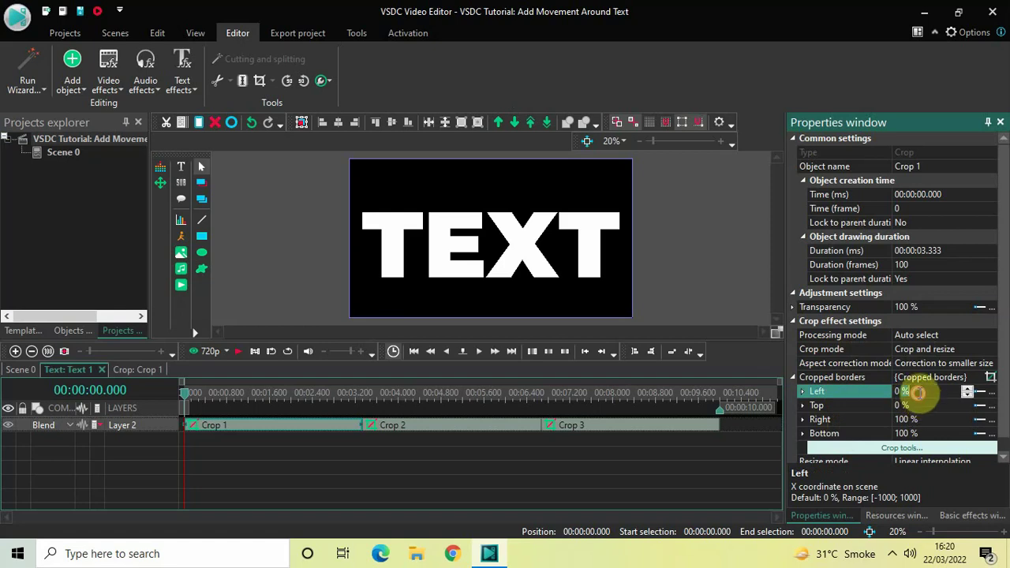
key(BackSpace)
key(BackSpace)
key(BackSpace)
text(25)
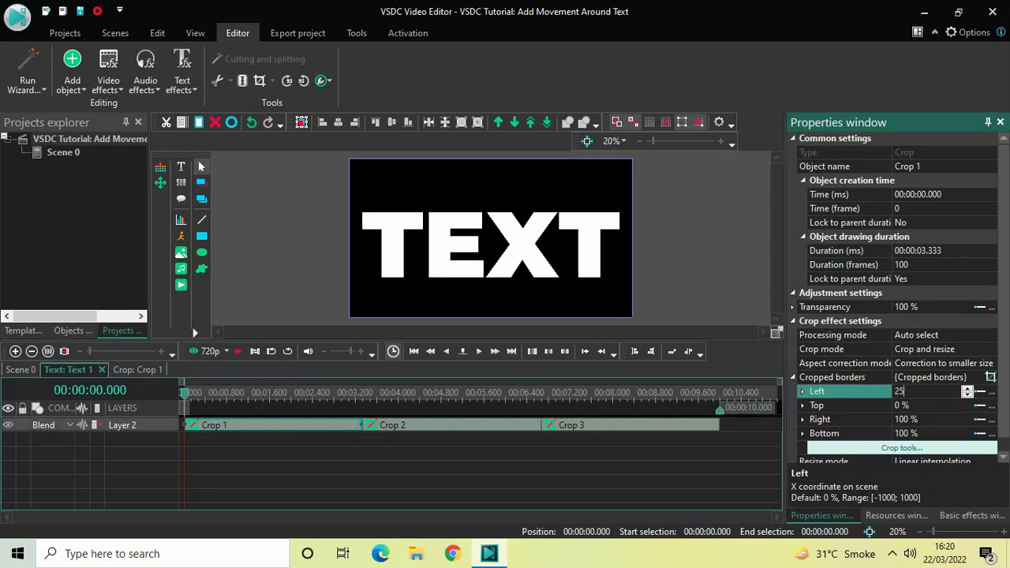
text(,0)
key(Return)
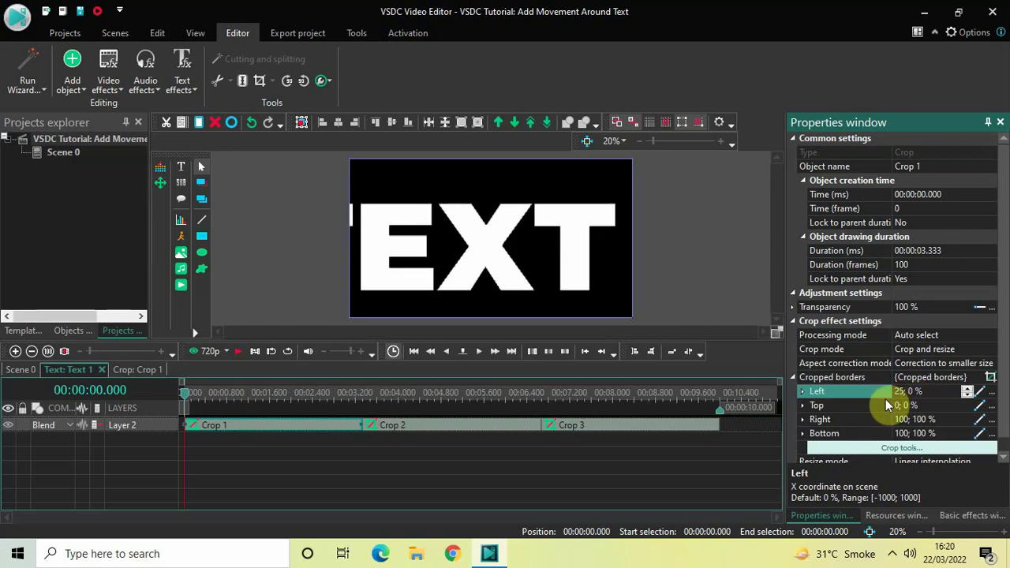
- Set Crop 1's top cropped border to 25;0 %
click(835, 406)
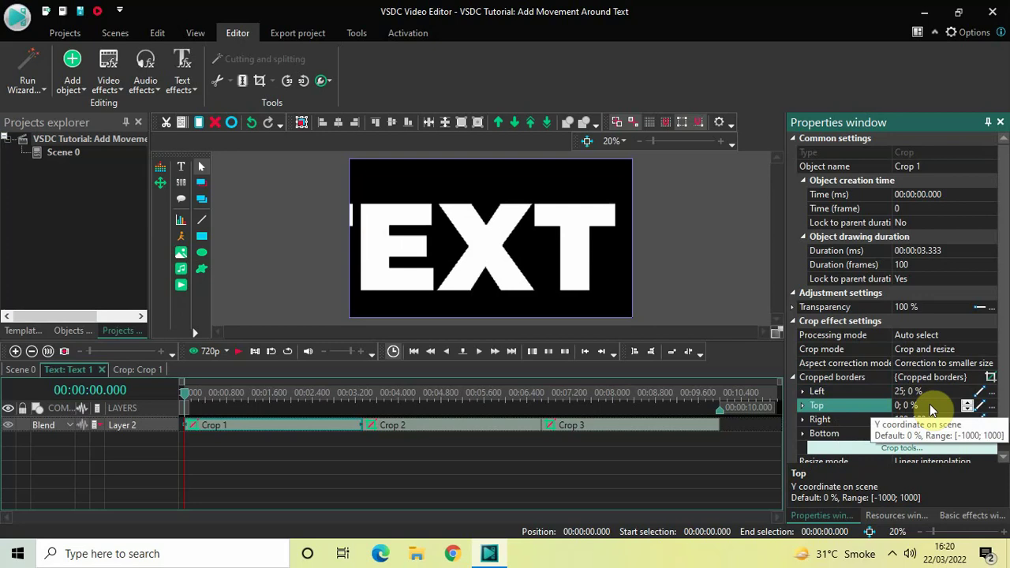
click(931, 405)
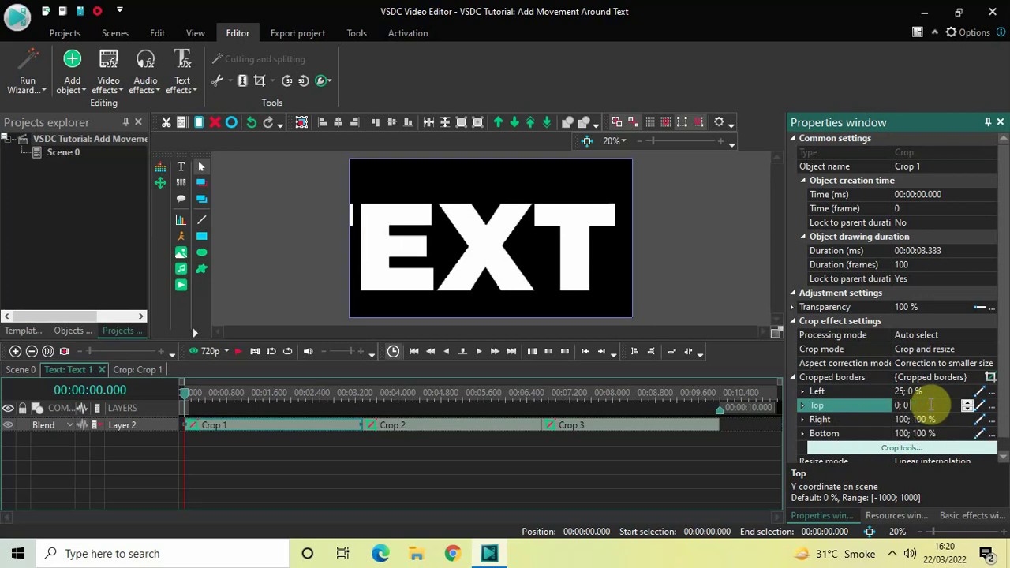
key(ctrl+a)
key(BackSpace)
text(2)
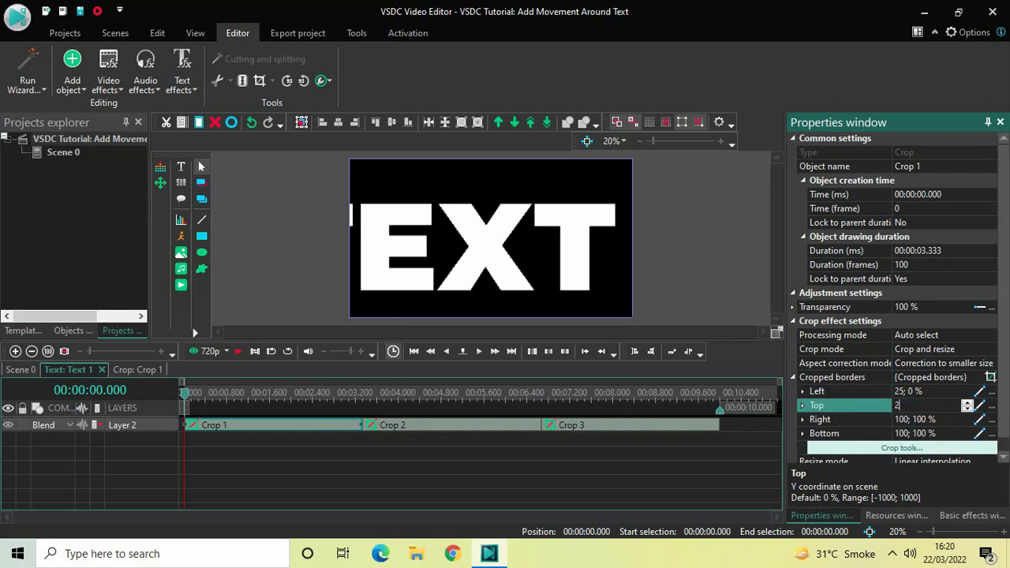
text(5;0)
key(Return)
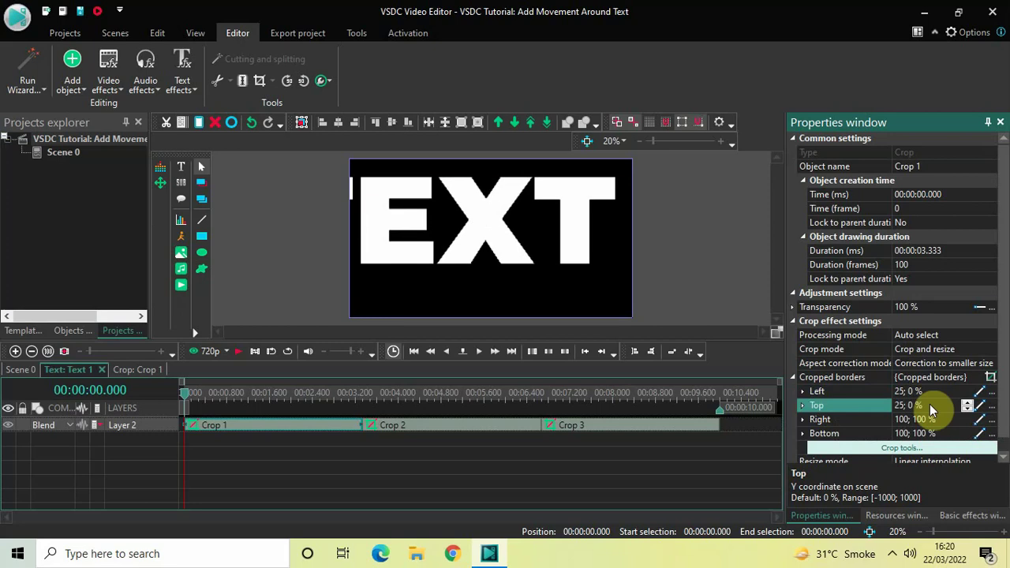
- Set Crop 1's right cropped border to 75;50 %
click(825, 420)
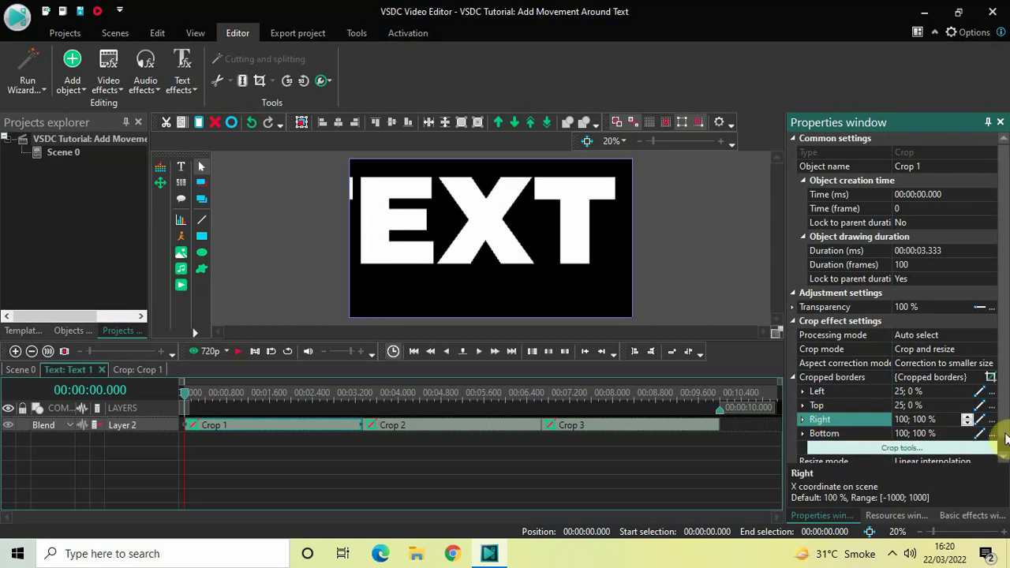
click(918, 420)
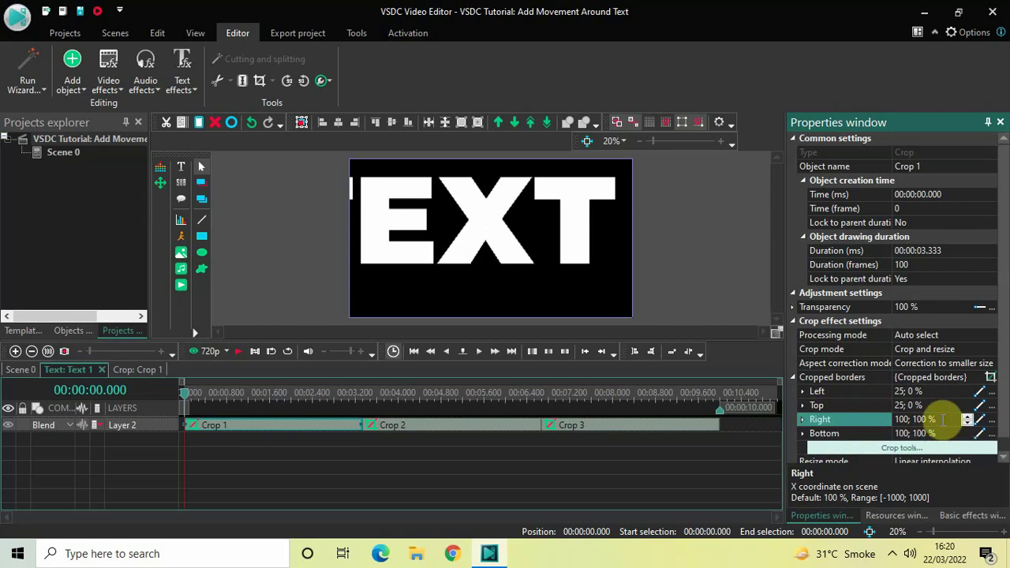
key(ctrl+a)
key(BackSpace)
text(75;)
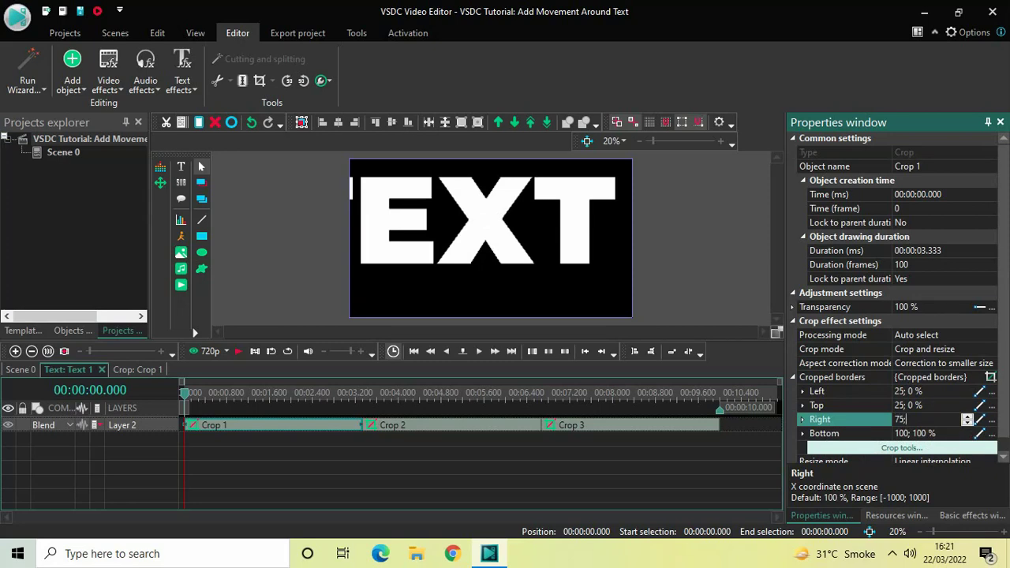
text(50)
key(Return)
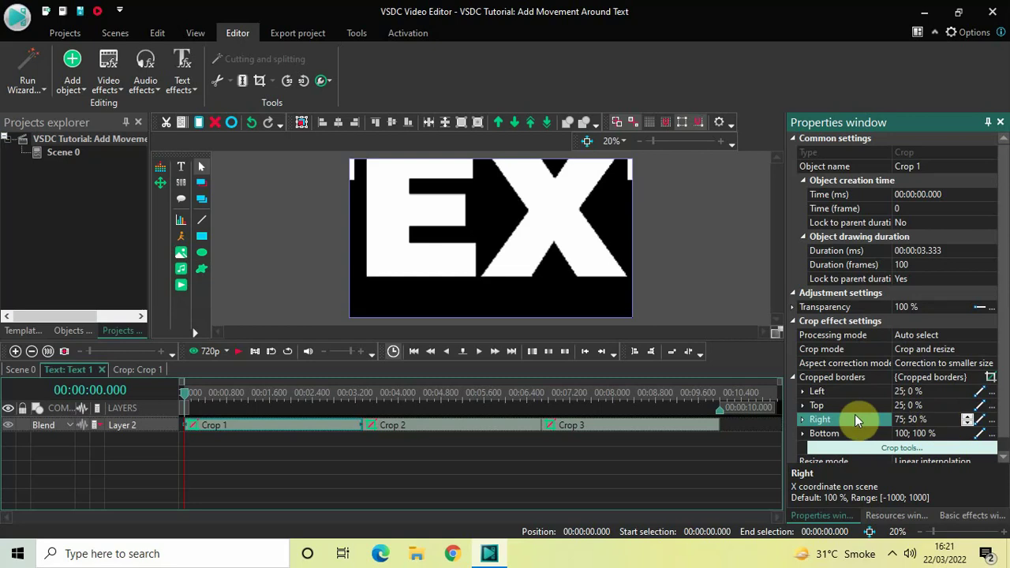
- Set Crop 1's bottom cropped border to 75;50 %
click(829, 433)
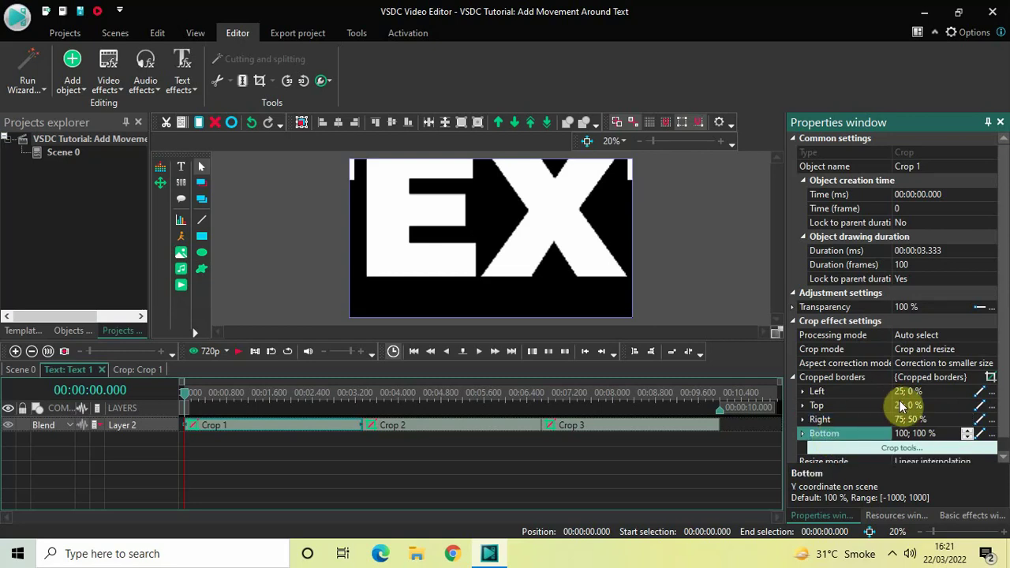
click(947, 436)
double_click(947, 433)
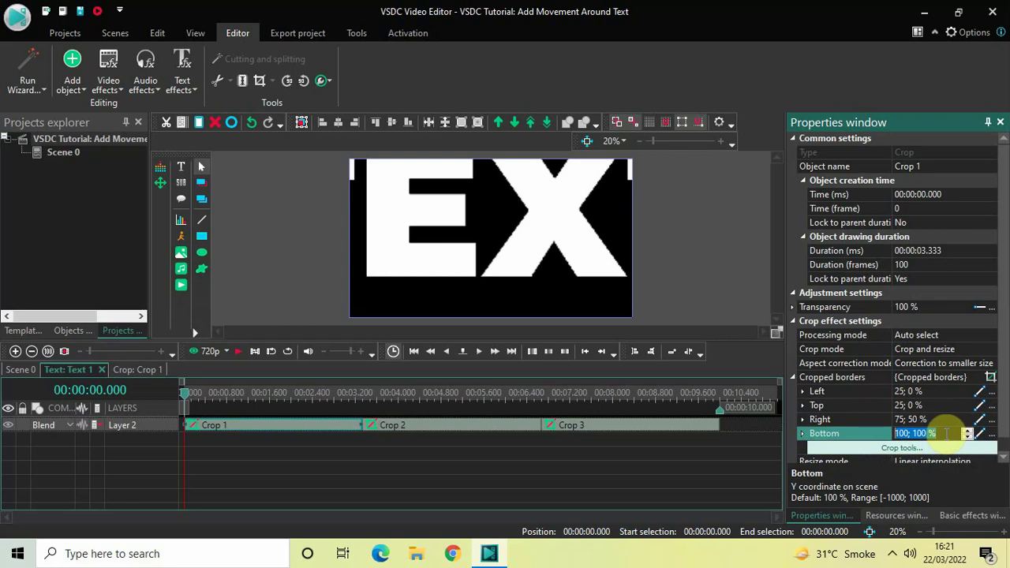
key(BackSpace)
text(75;)
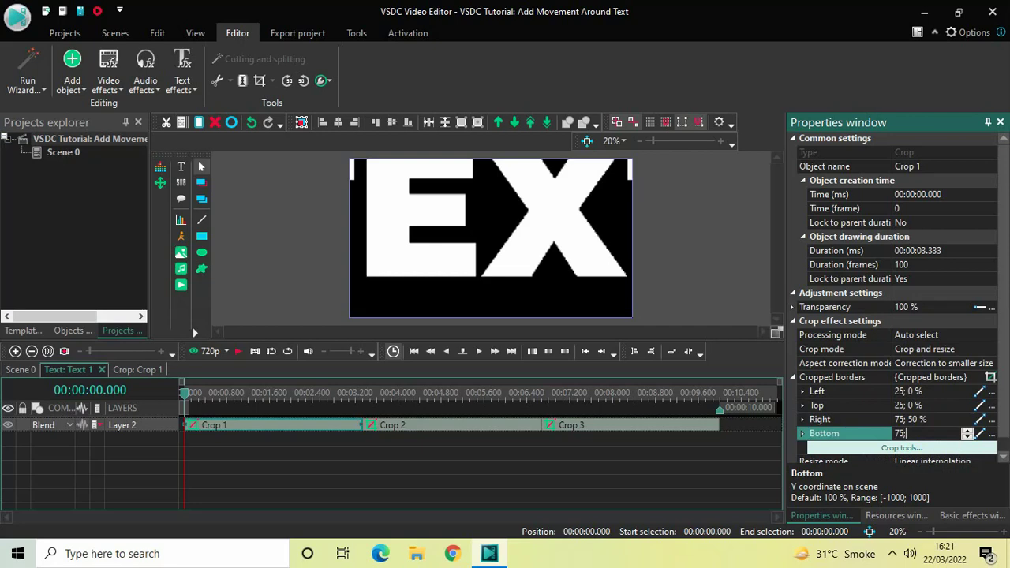
text(50)
key(Return)
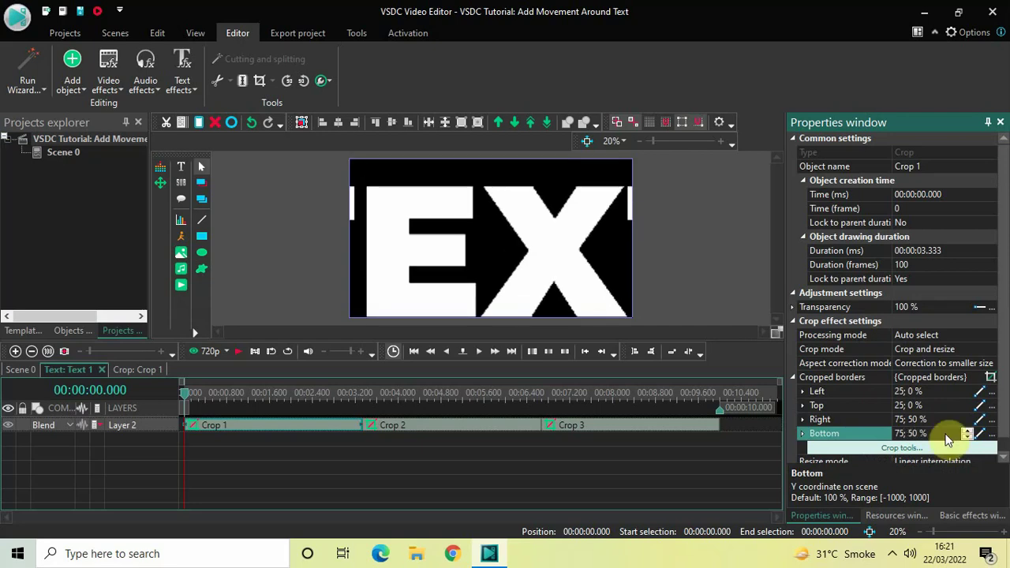
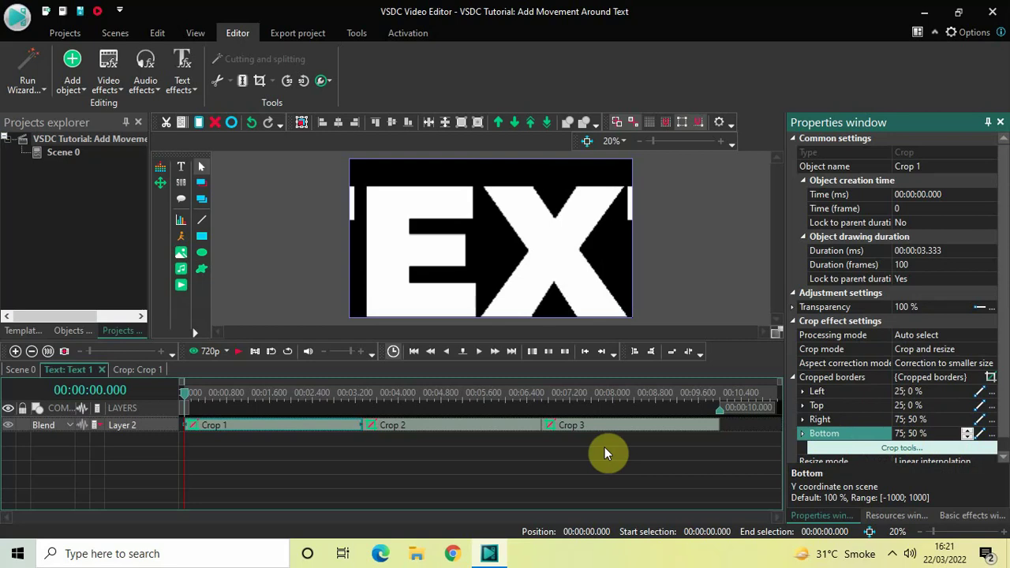
- Set the left cropped border of the Crop 2 effect to 0;50 %
click(450, 430)
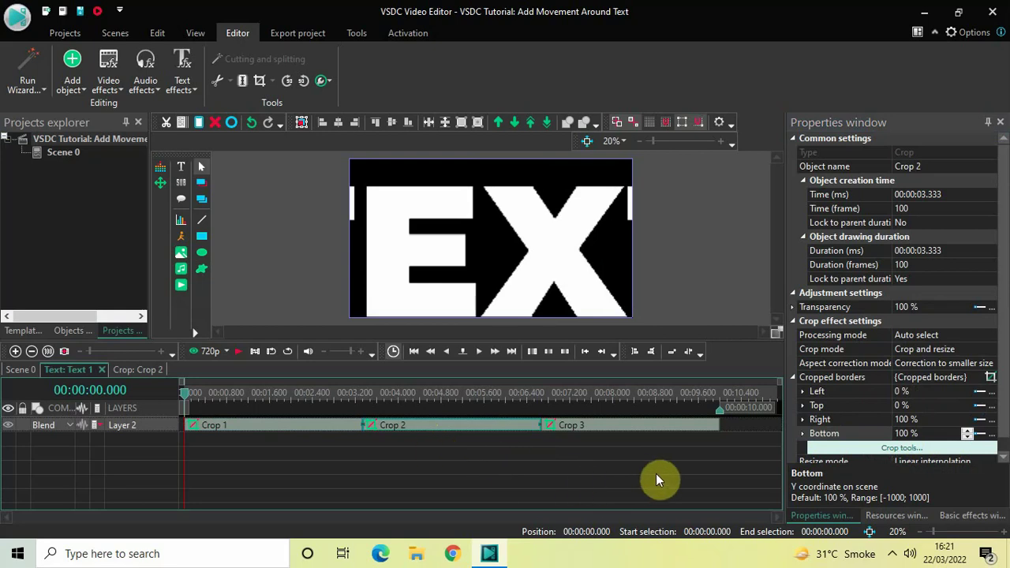
click(828, 391)
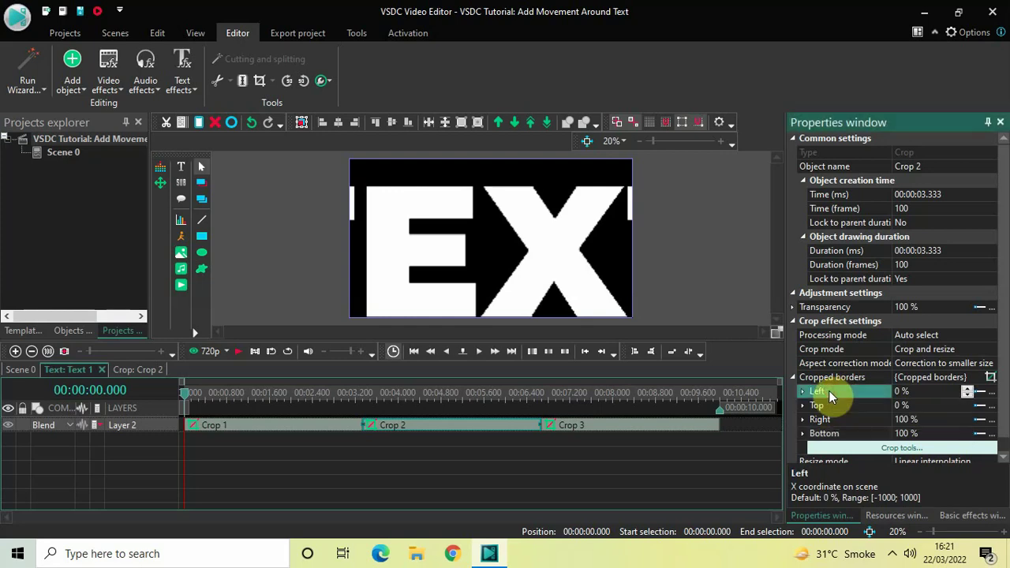
click(924, 392)
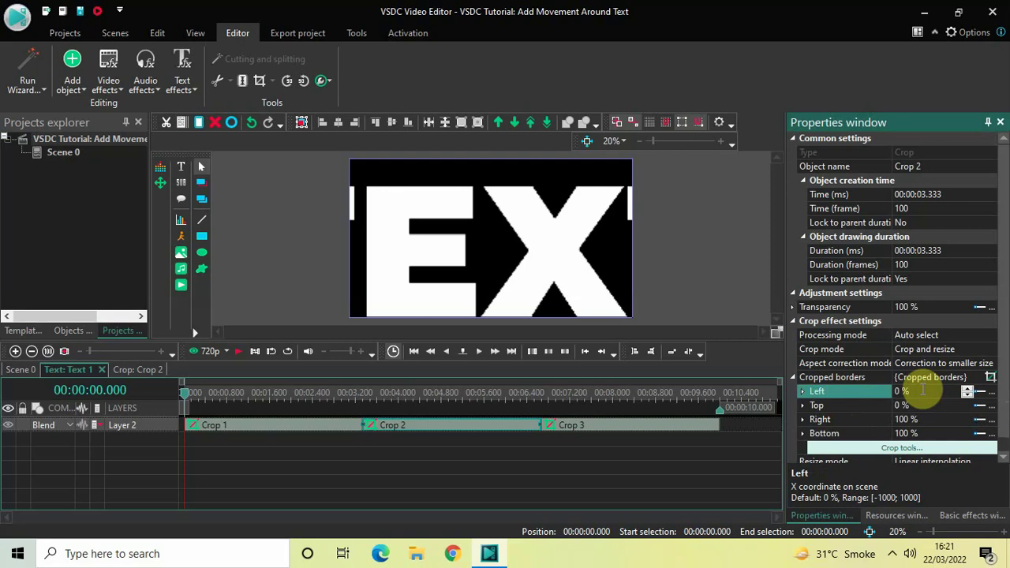
key(BackSpace)
key(BackSpace)
text(,50)
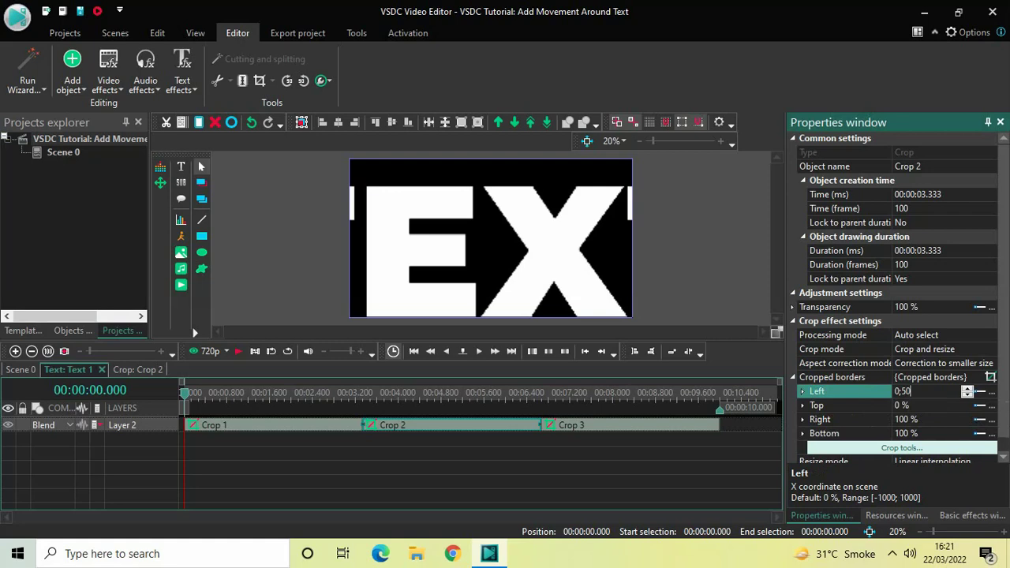
key(Return)
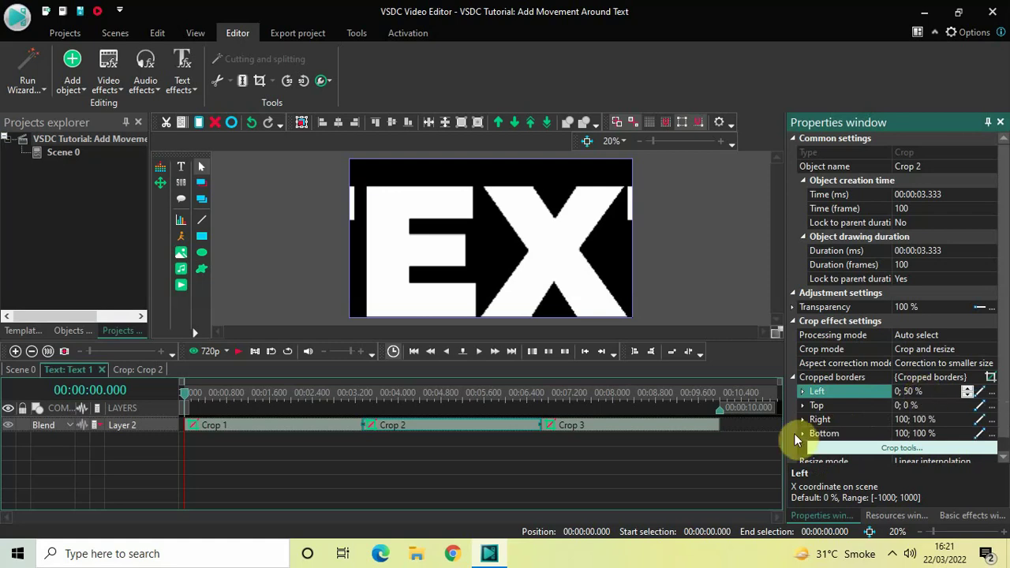
- Set Crop 2's right cropped border to 50;100 %
click(828, 408)
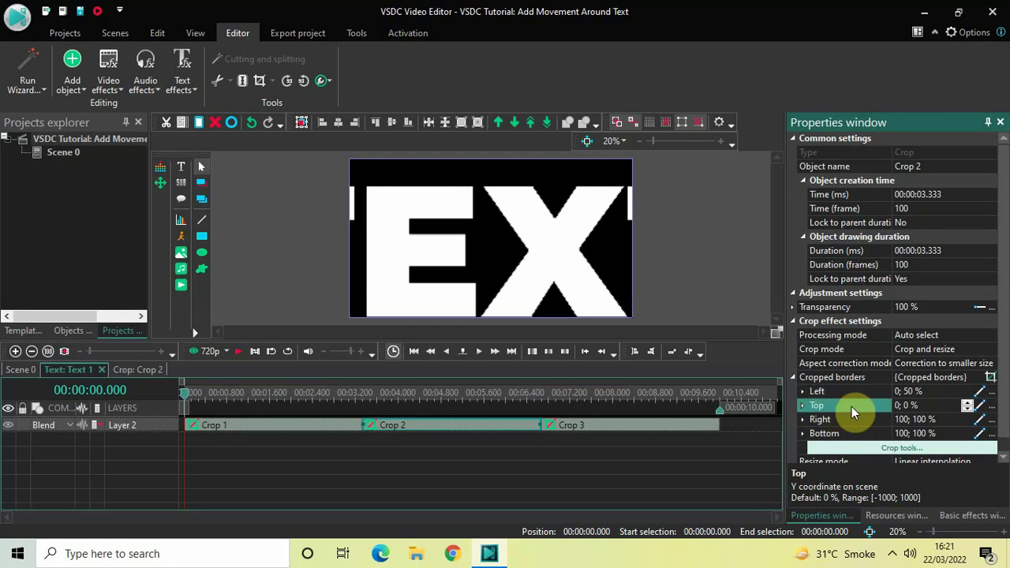
click(853, 416)
mouse_move(938, 424)
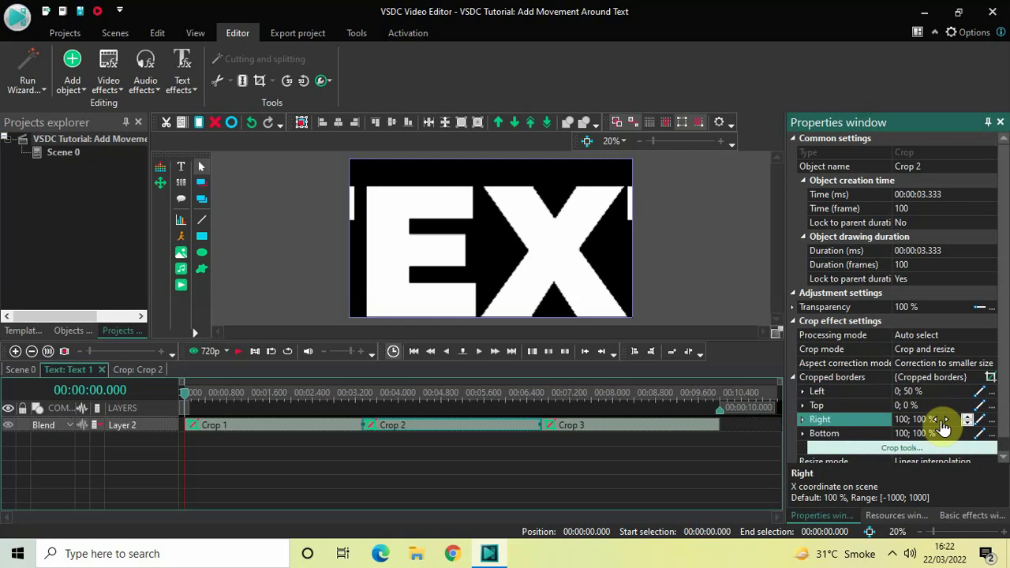
click(943, 420)
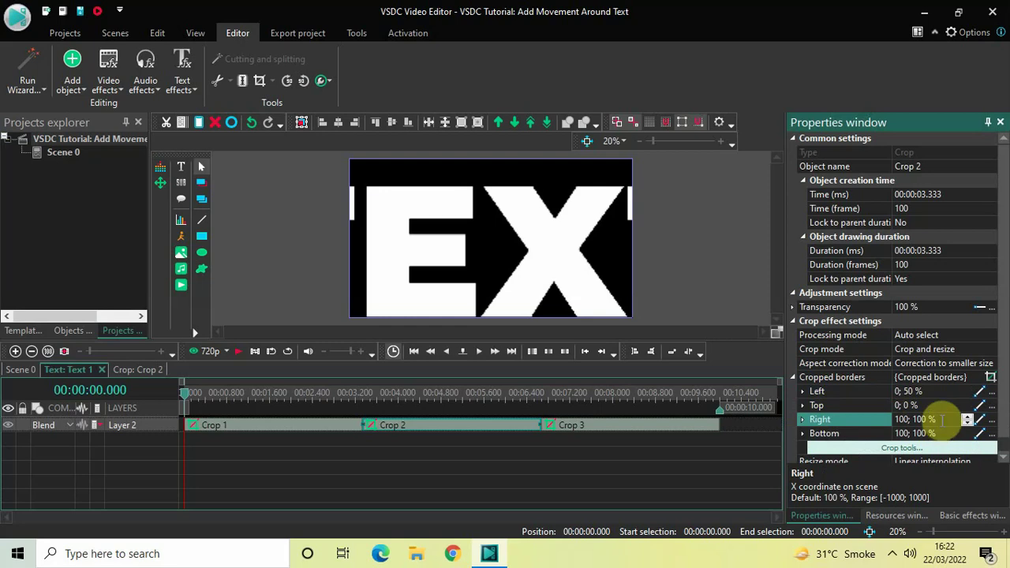
key(ctrl+a)
key(BackSpace)
text(50)
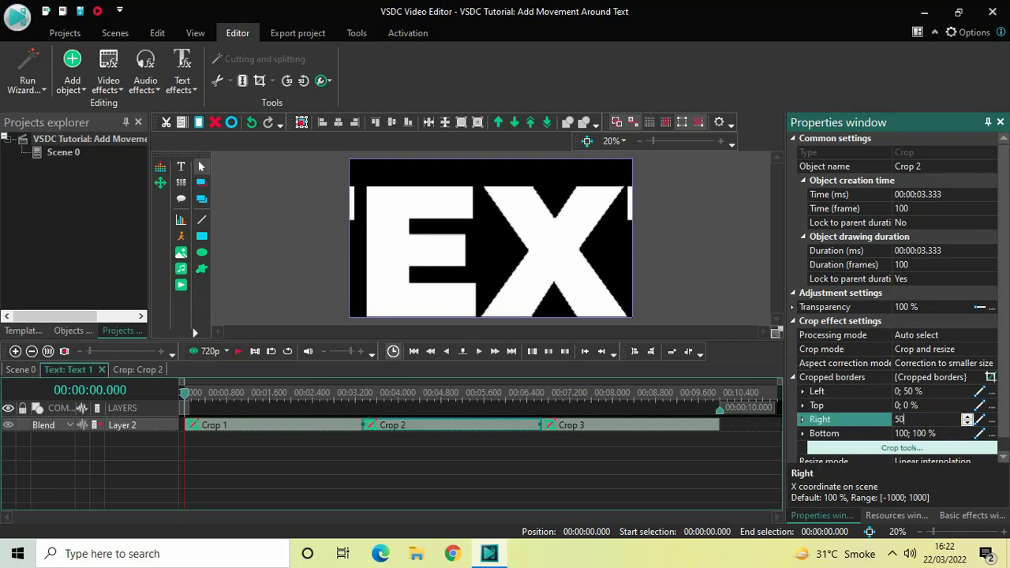
text(;100)
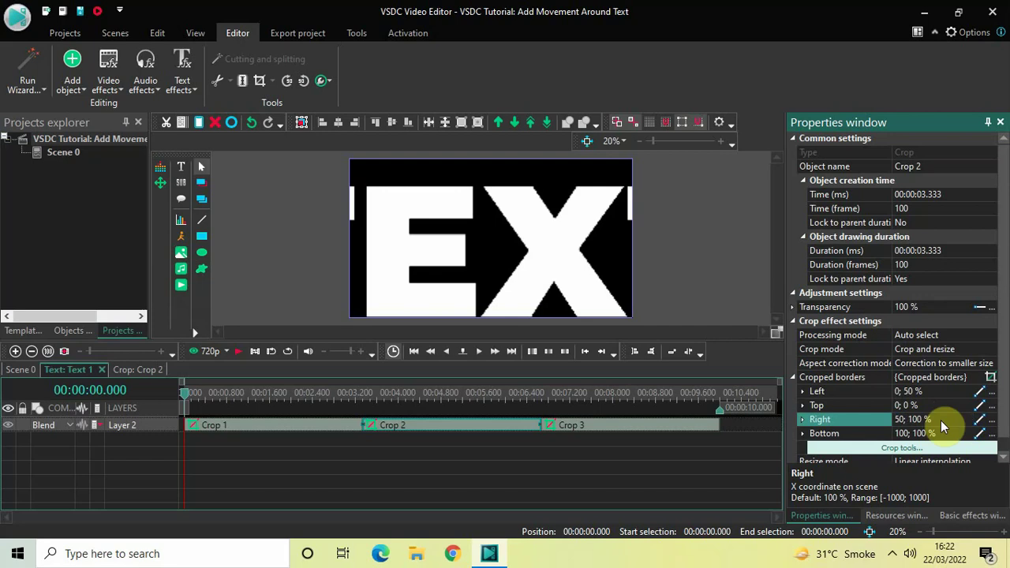
click(879, 424)
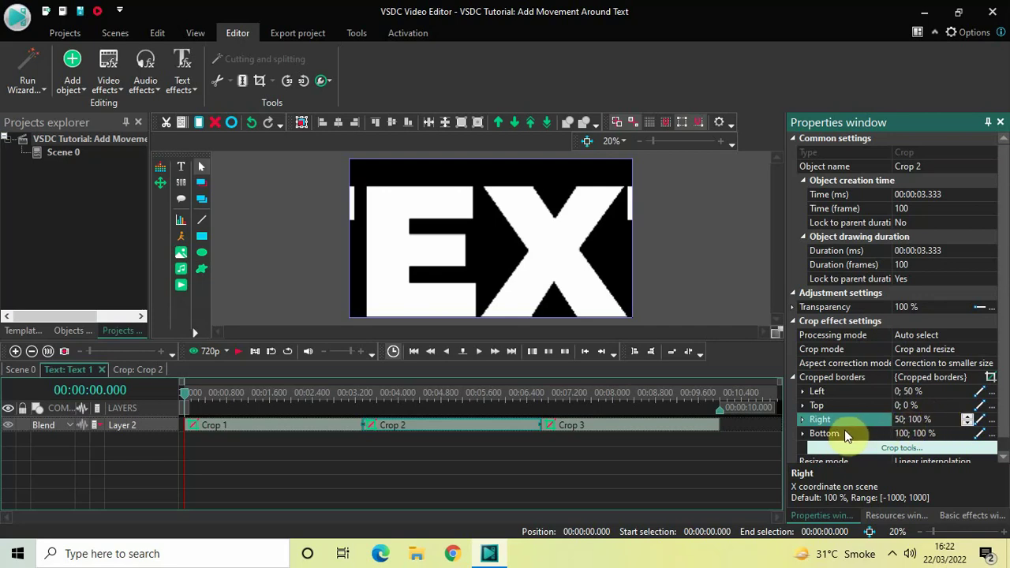
- Set Crop 2's bottom cropped border to 50;50 %
click(881, 430)
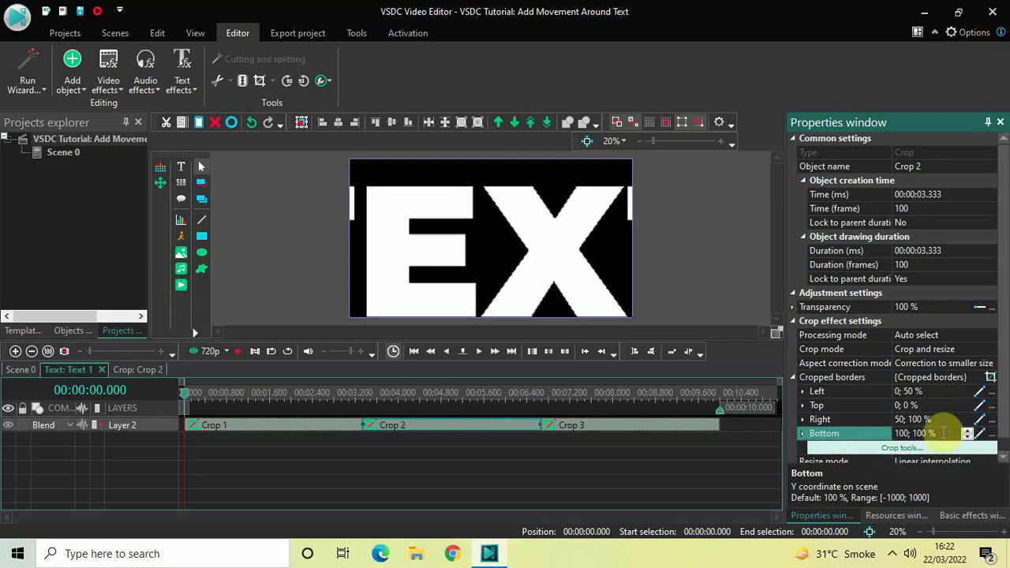
key(ctrl+a)
key(BackSpace)
text(50;50)
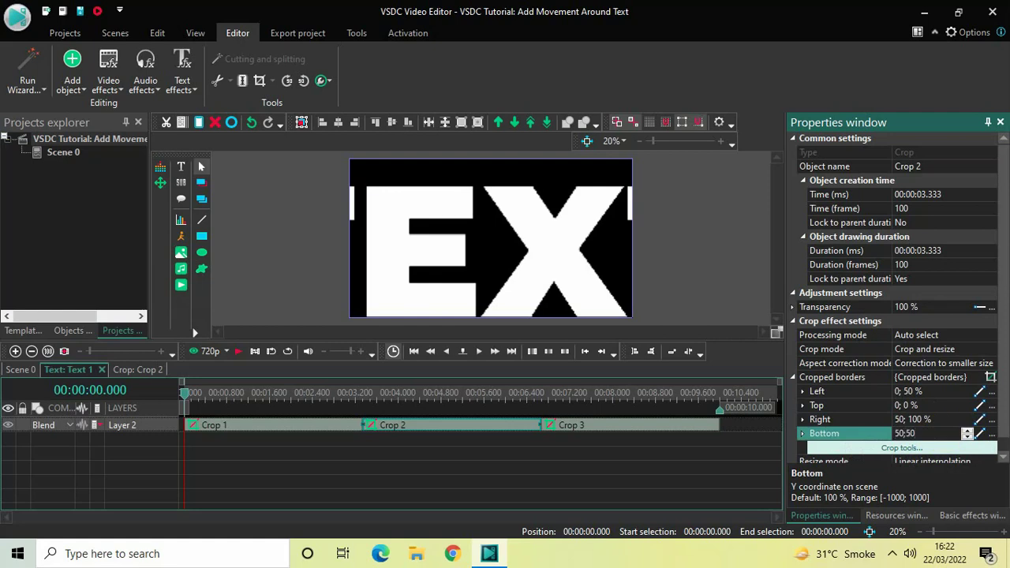
key(Return)
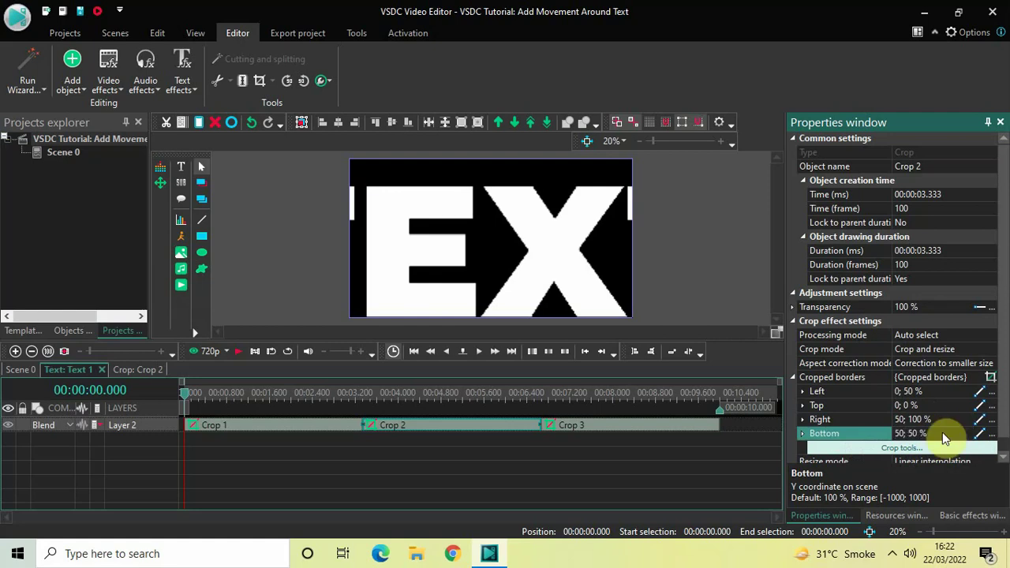
- Set the left cropped border of the Crop 3 effect to 50;0 %
click(621, 457)
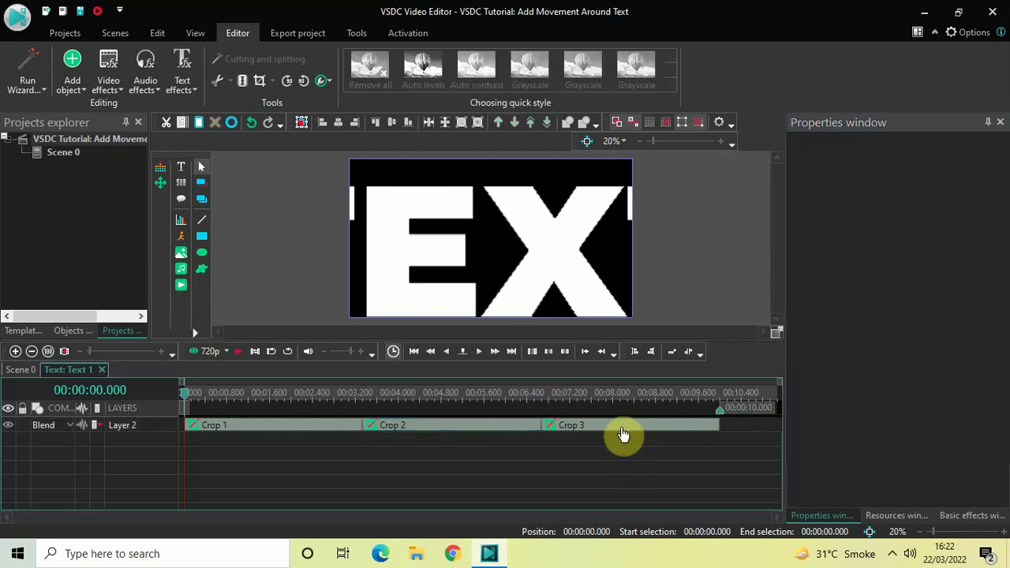
click(623, 430)
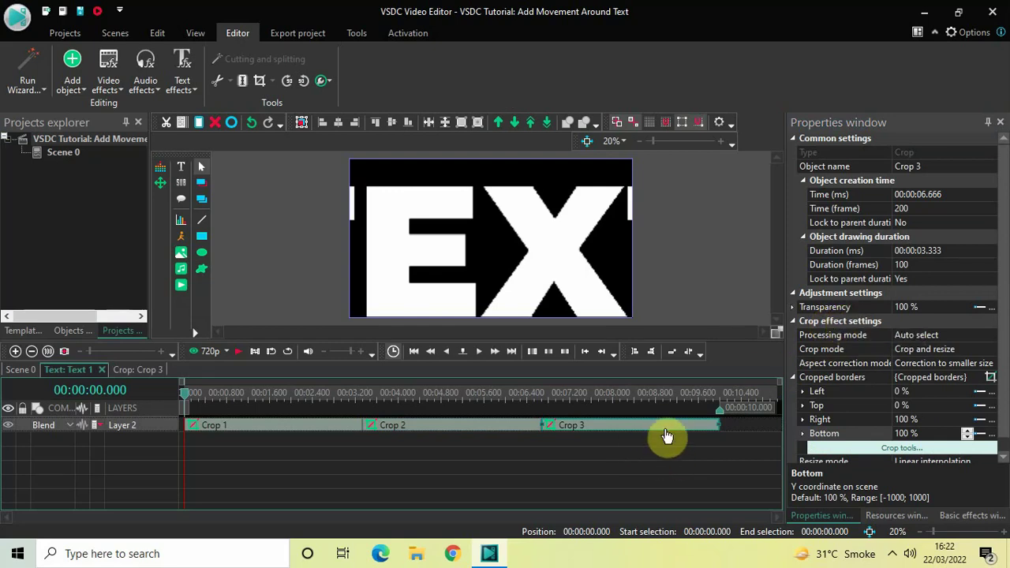
click(826, 393)
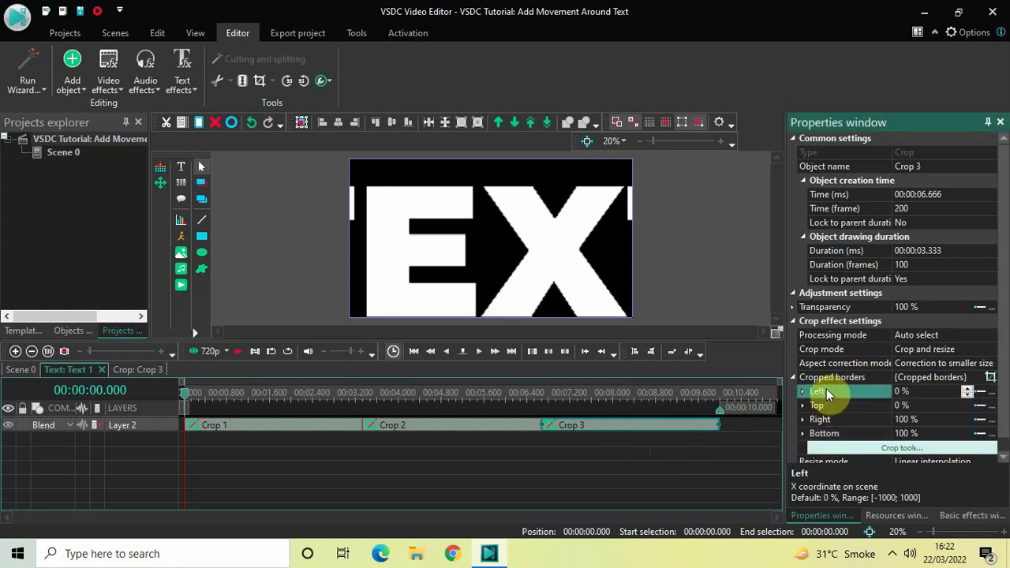
click(920, 393)
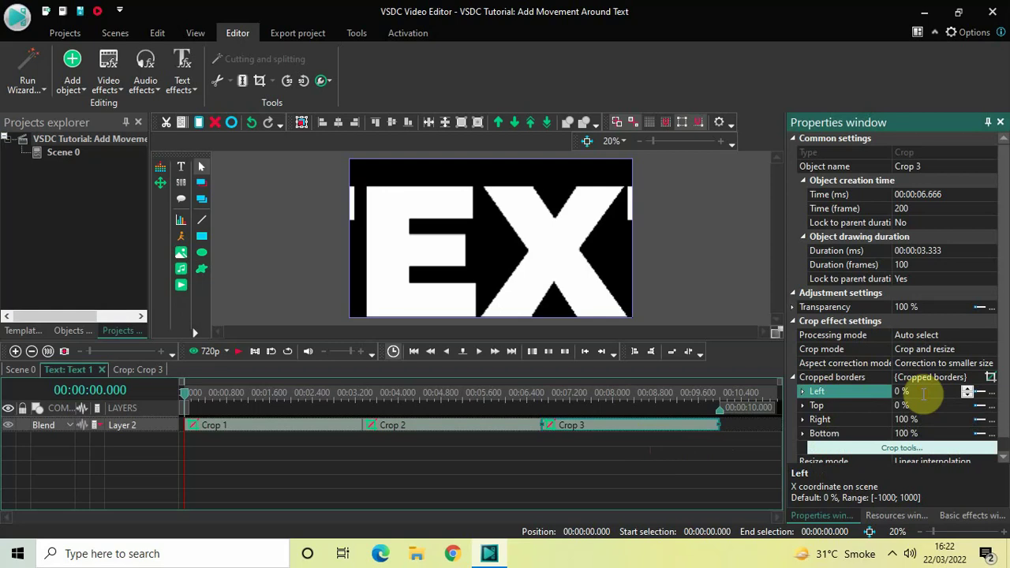
double_click(922, 393)
text(50,0)
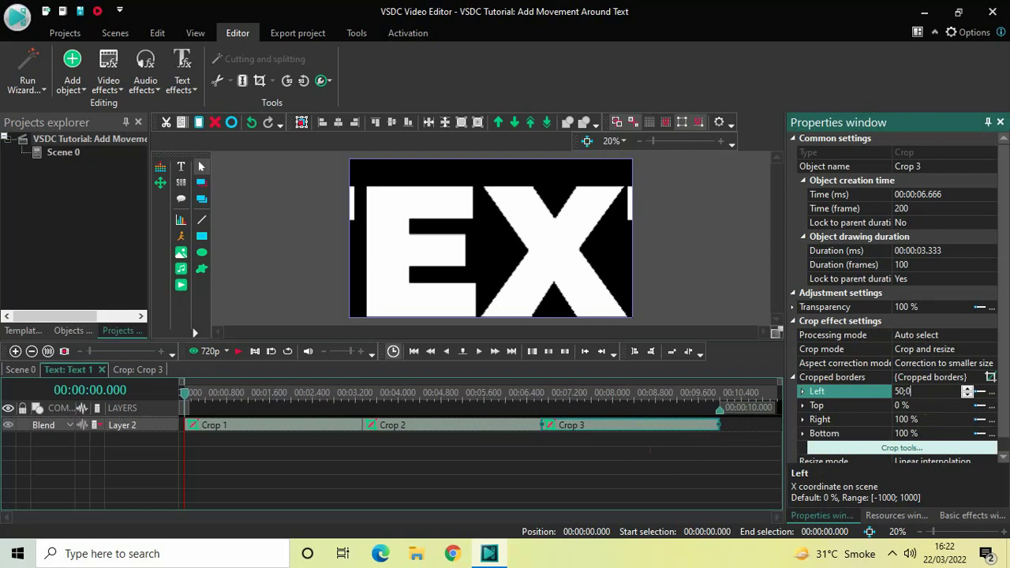
key(Return)
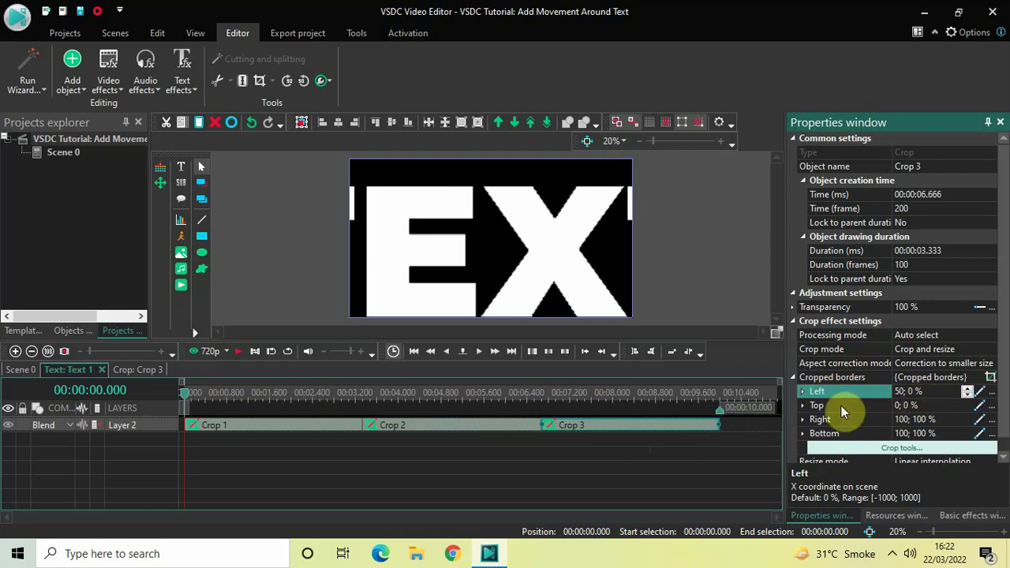
- Set Crop 3's bottom cropped border to 50;100 % and deselect the effect
click(842, 406)
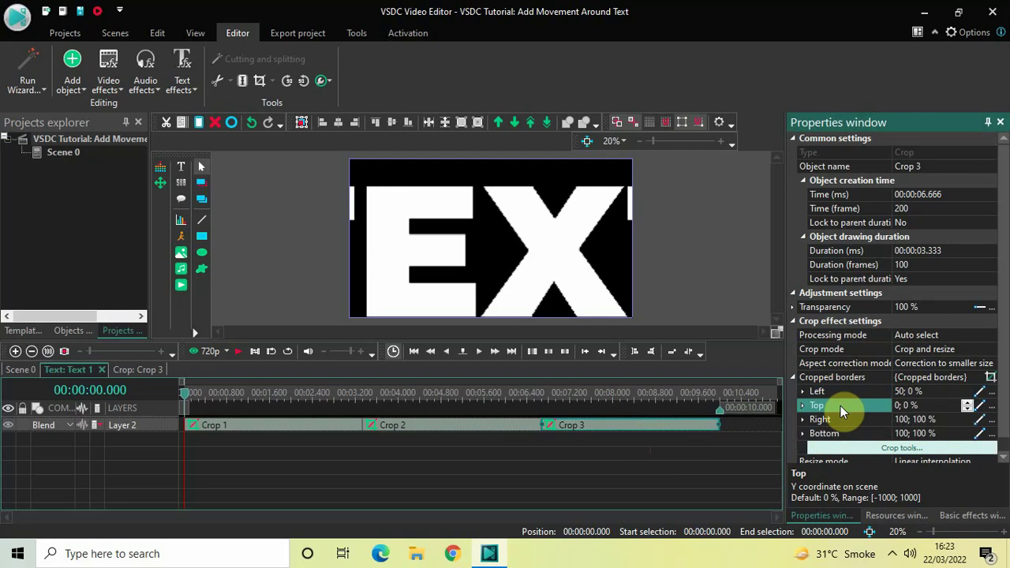
click(829, 421)
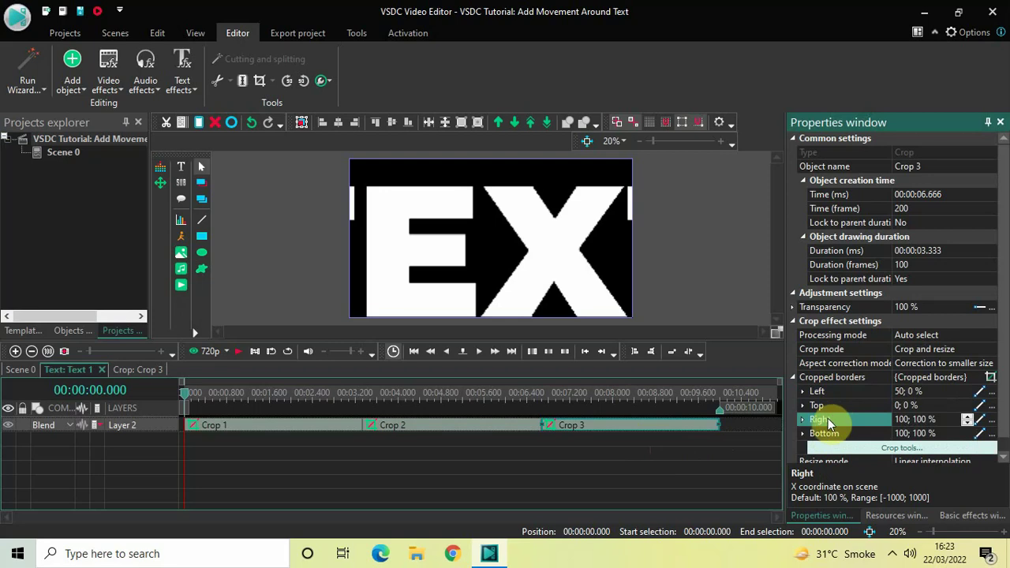
click(828, 434)
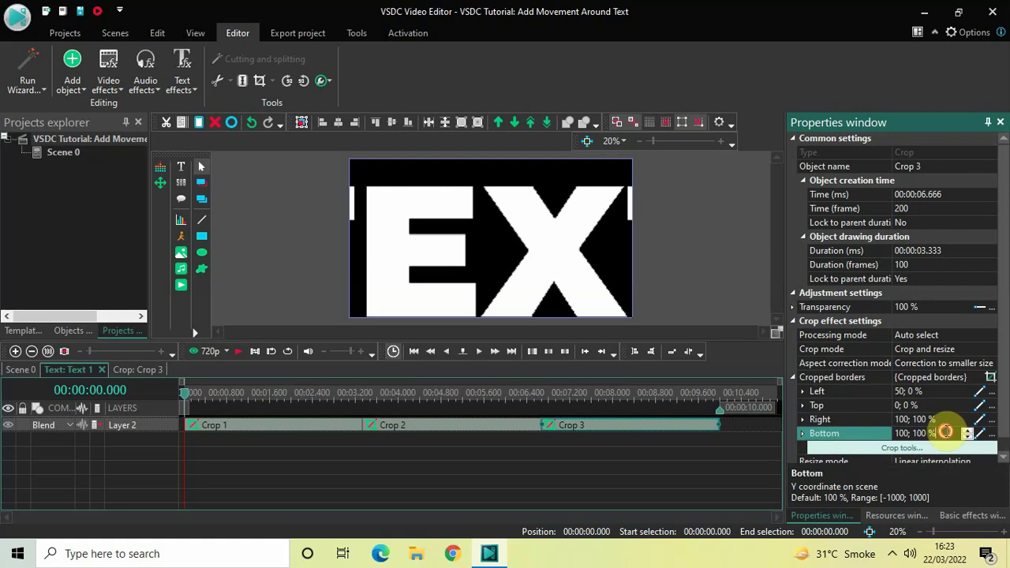
key(ctrl+a)
key(BackSpace)
text(50;100)
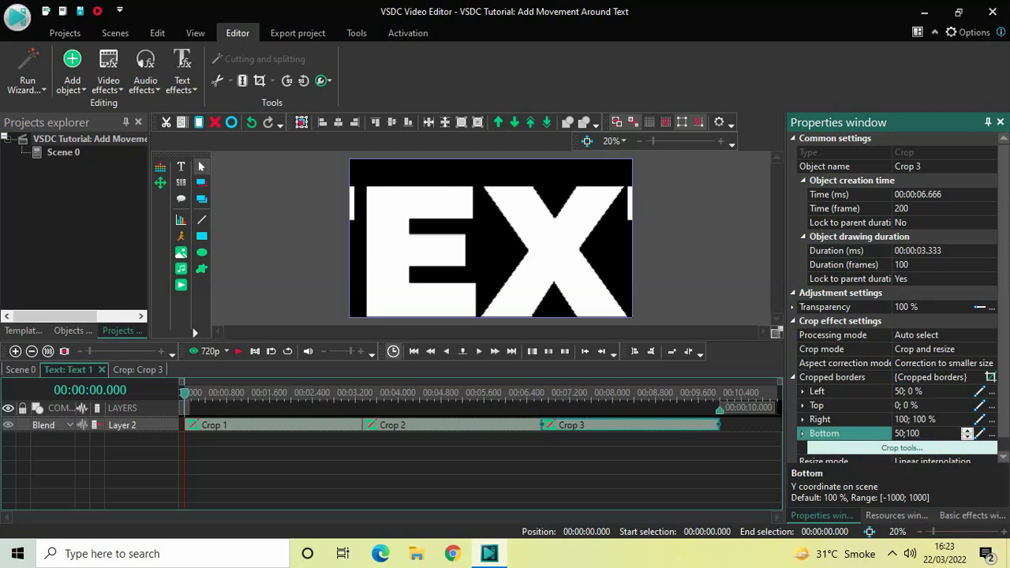
key(Return)
click(251, 458)
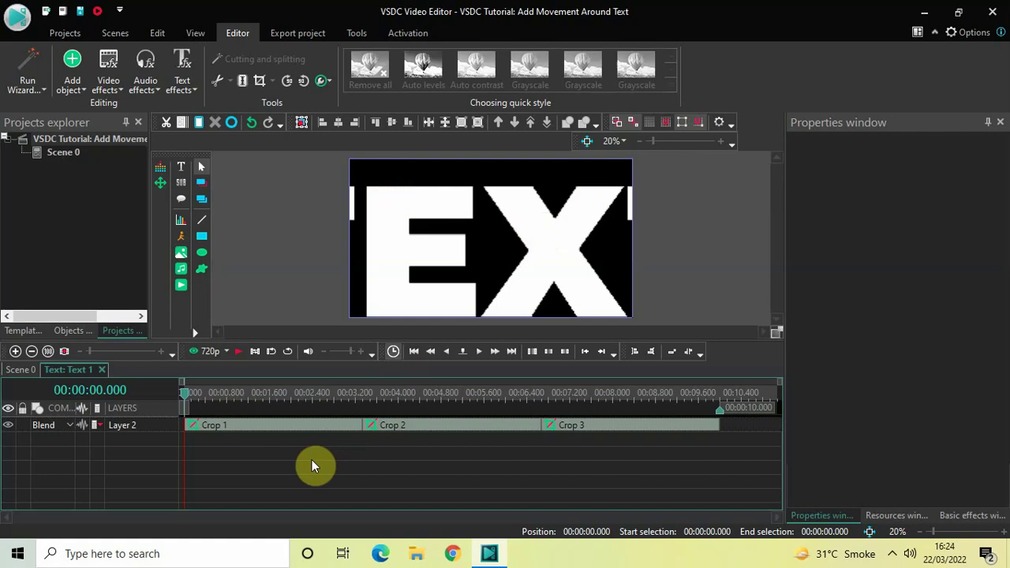
- Play the text animation through all three crop effects, return to the start and replay it
key(space)
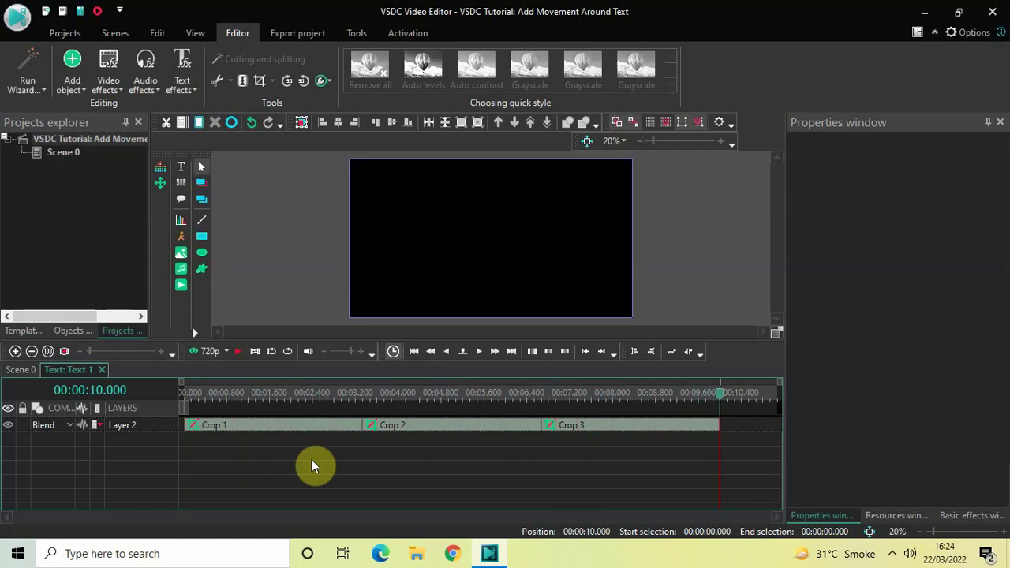
click(184, 393)
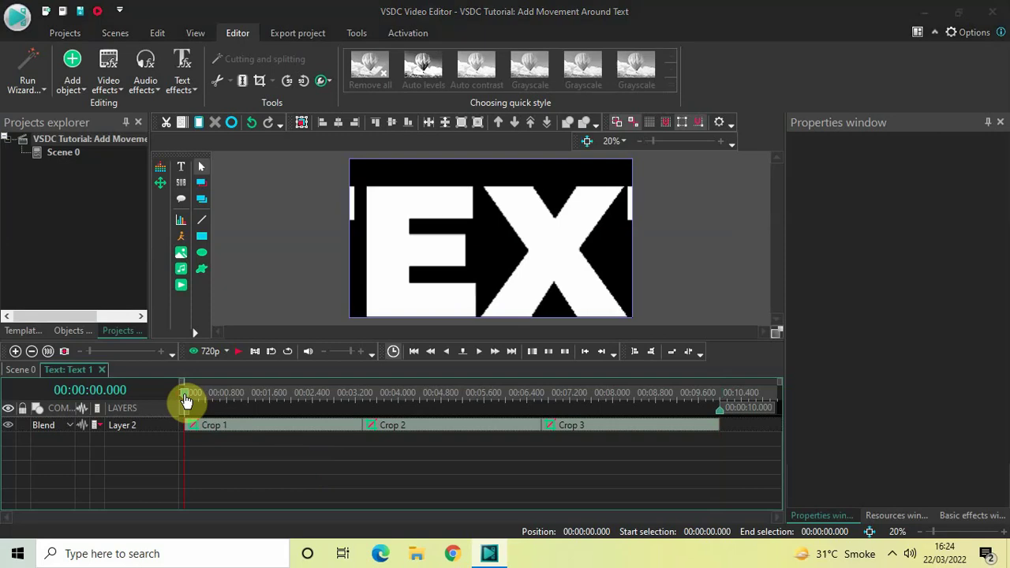
key(space)
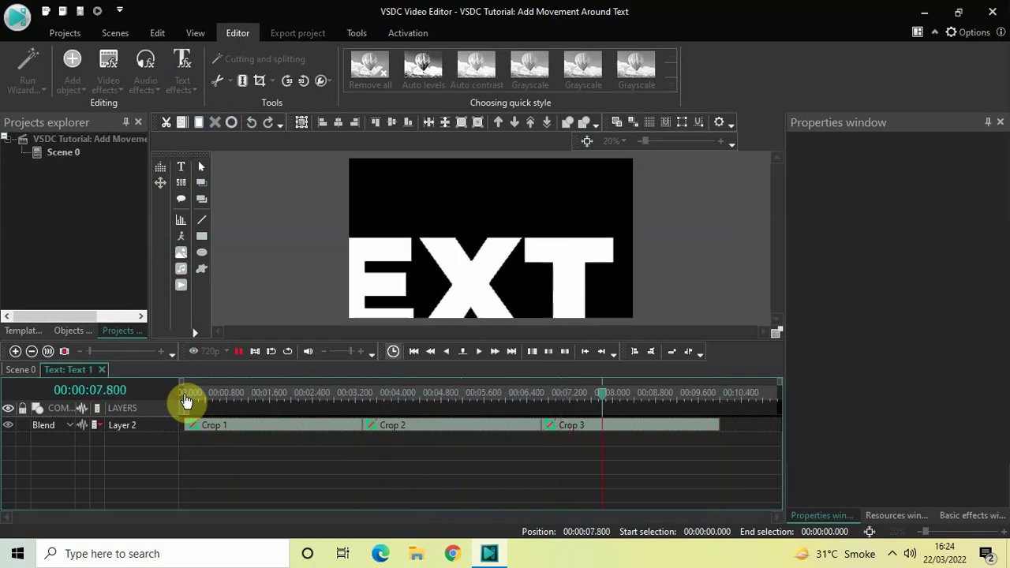
key(space)
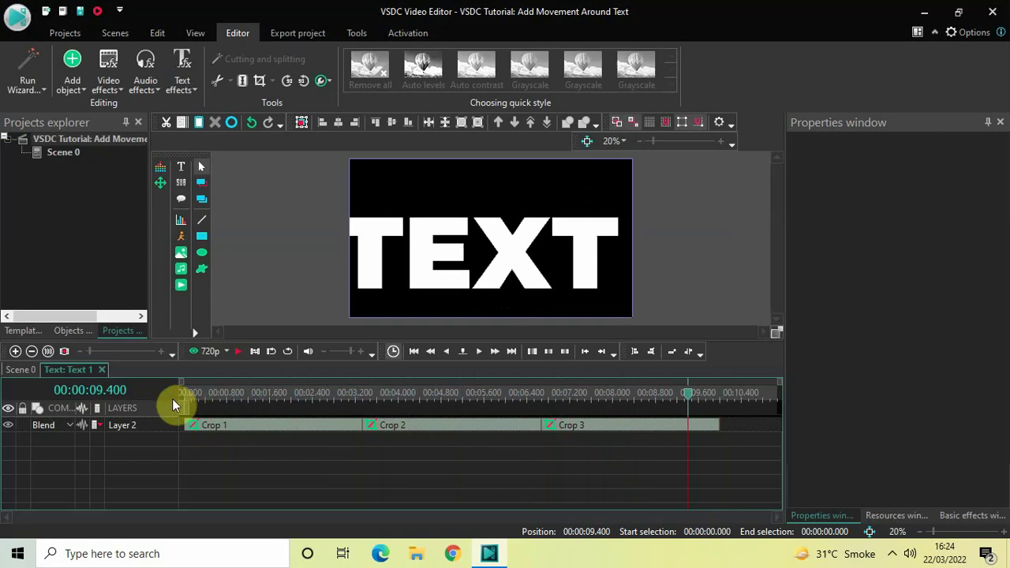
- Review Crop 1's cropped border values, return the playhead to 00:00:00.000 and deselect the effect
click(227, 427)
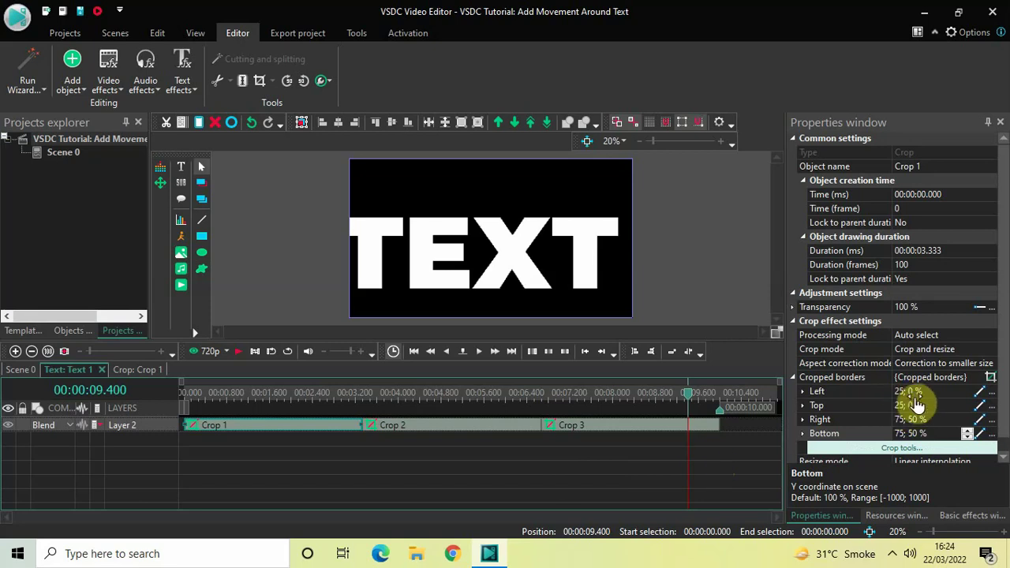
click(187, 394)
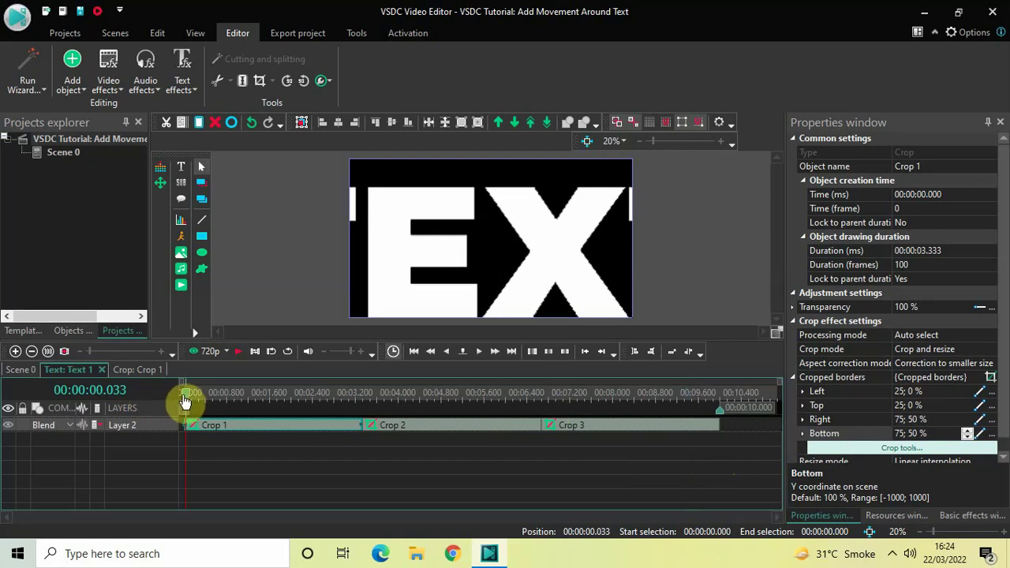
click(180, 398)
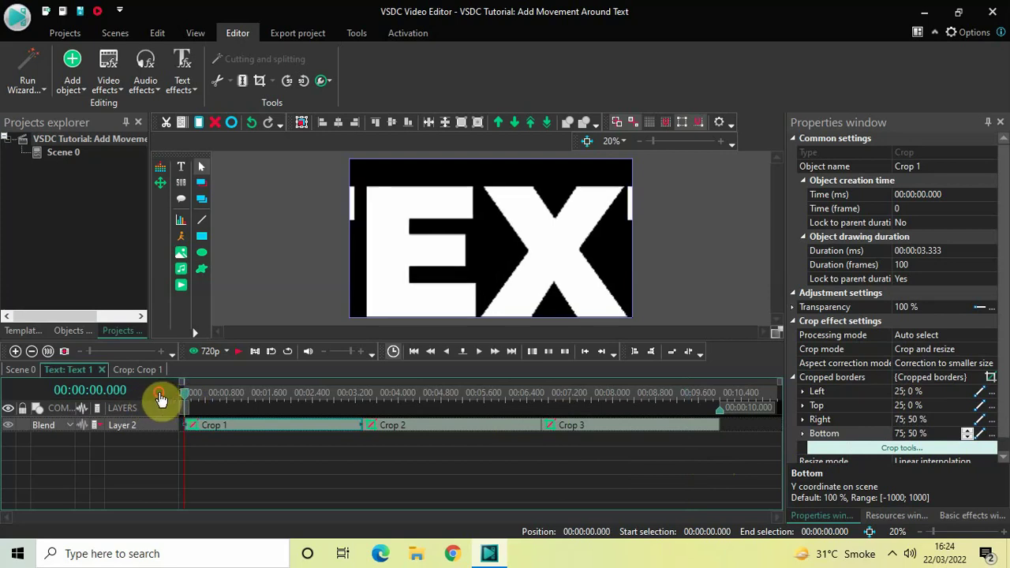
click(241, 460)
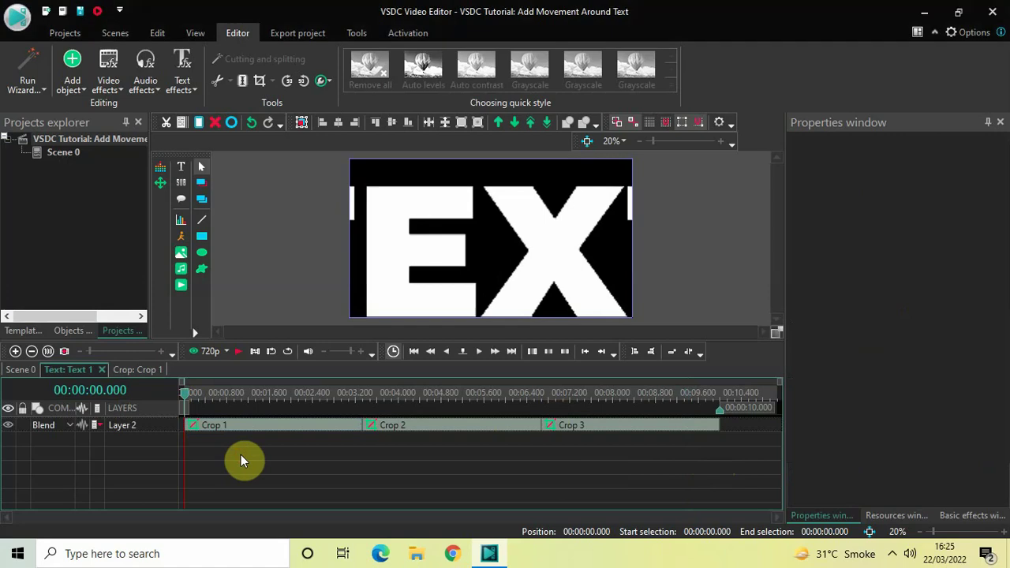